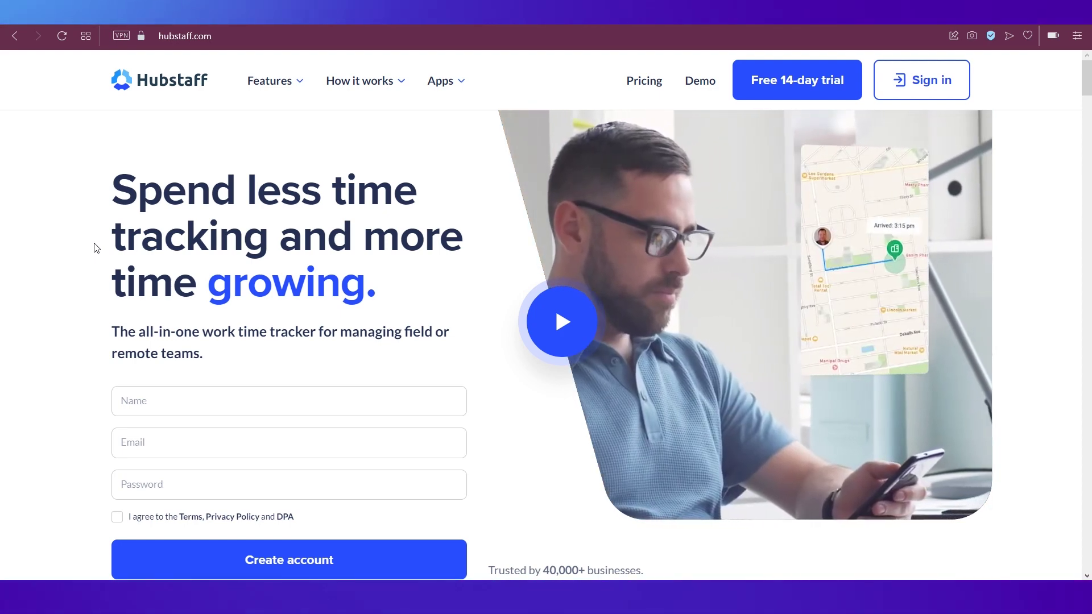
# Step: Scroll through the Hubstaff homepage, then go to the Pricing page
pyautogui.scroll(-2, 97, 248)
pyautogui.scroll(-3, 96, 248)
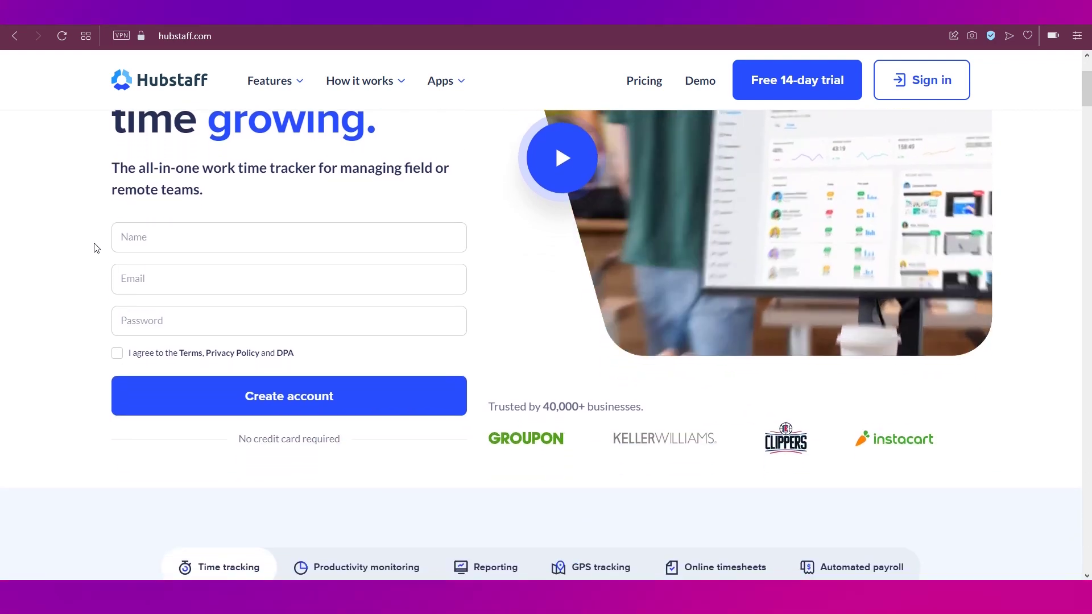
pyautogui.scroll(-3, 97, 247)
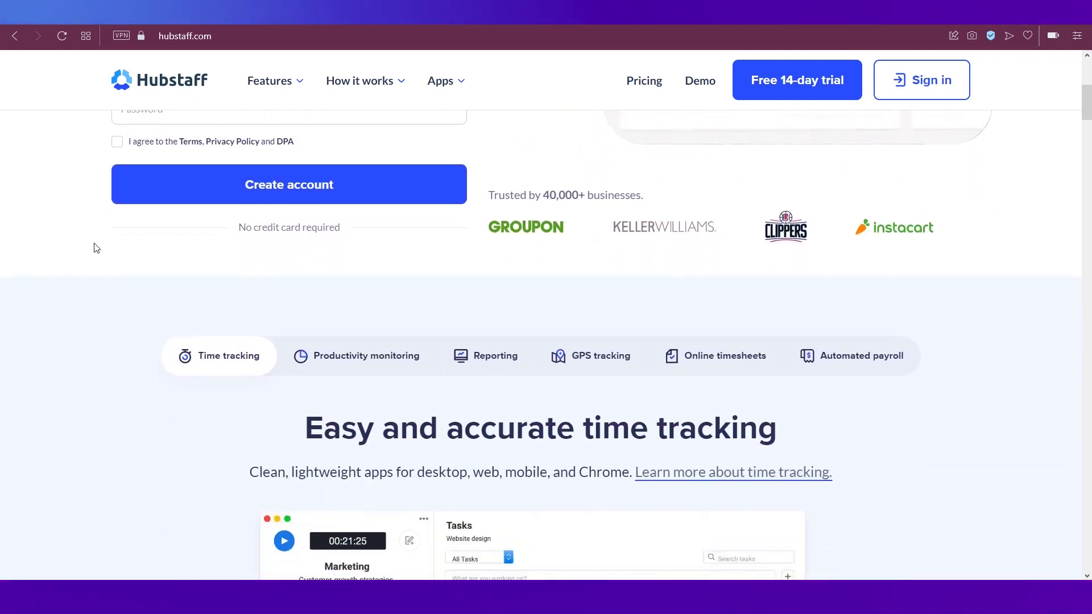
pyautogui.scroll(-1, 96, 247)
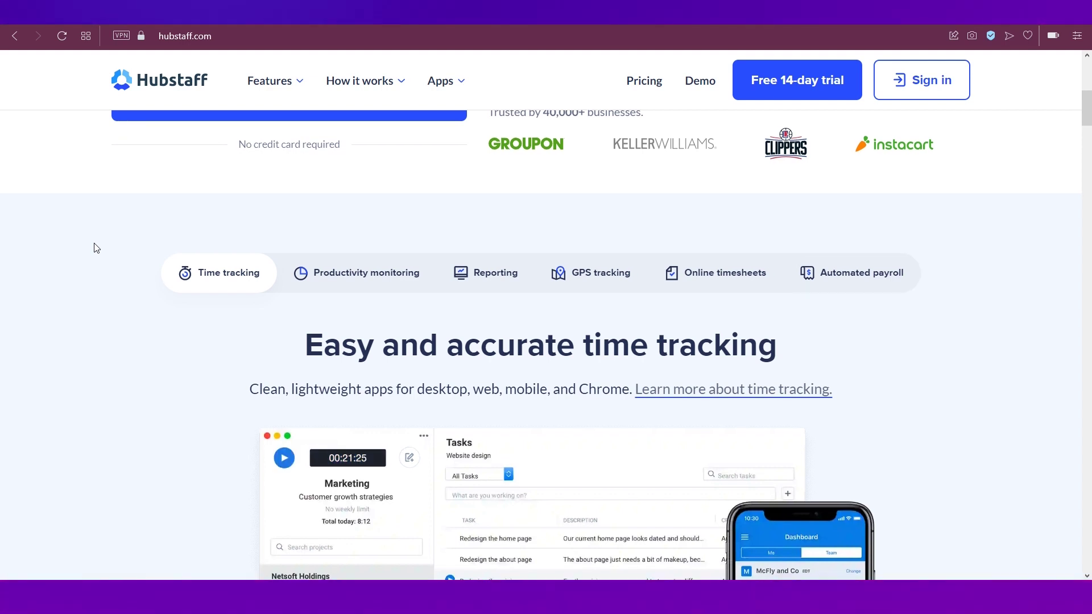
pyautogui.scroll(-1, 94, 248)
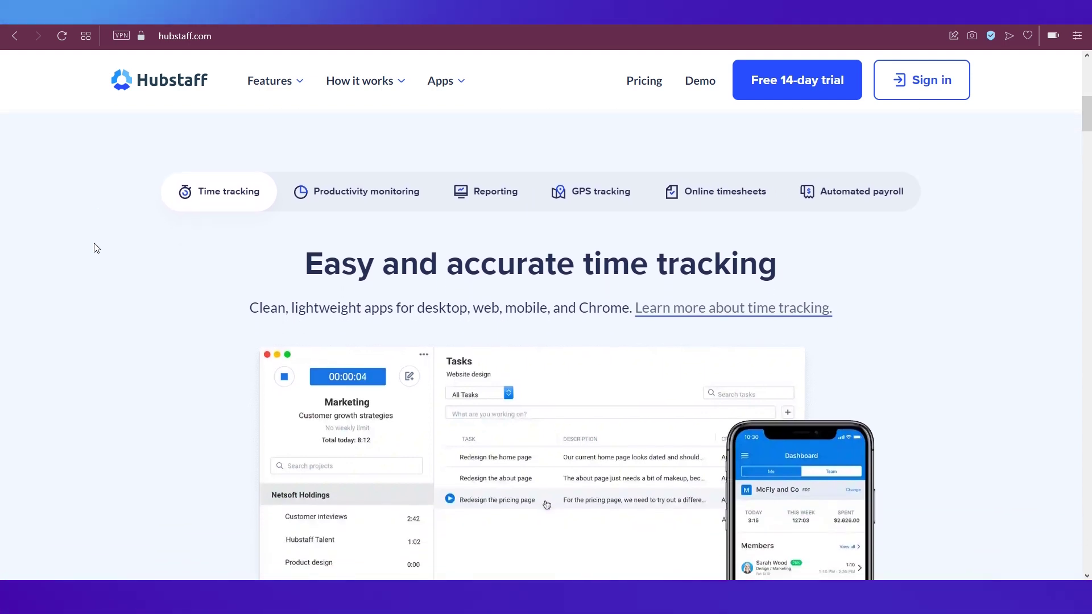
pyautogui.scroll(-1, 95, 248)
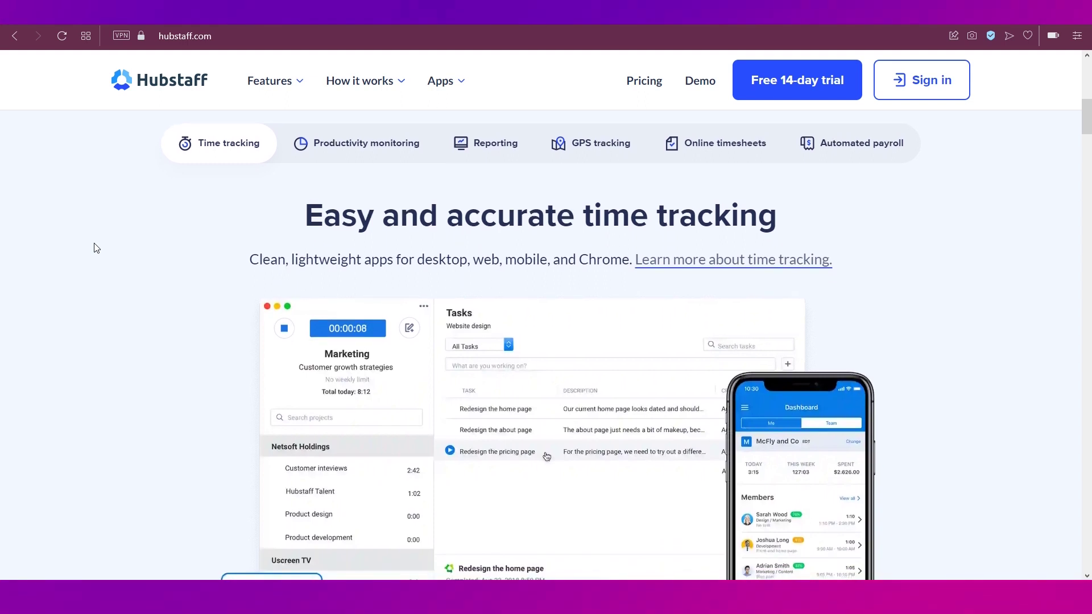
pyautogui.scroll(-1, 95, 247)
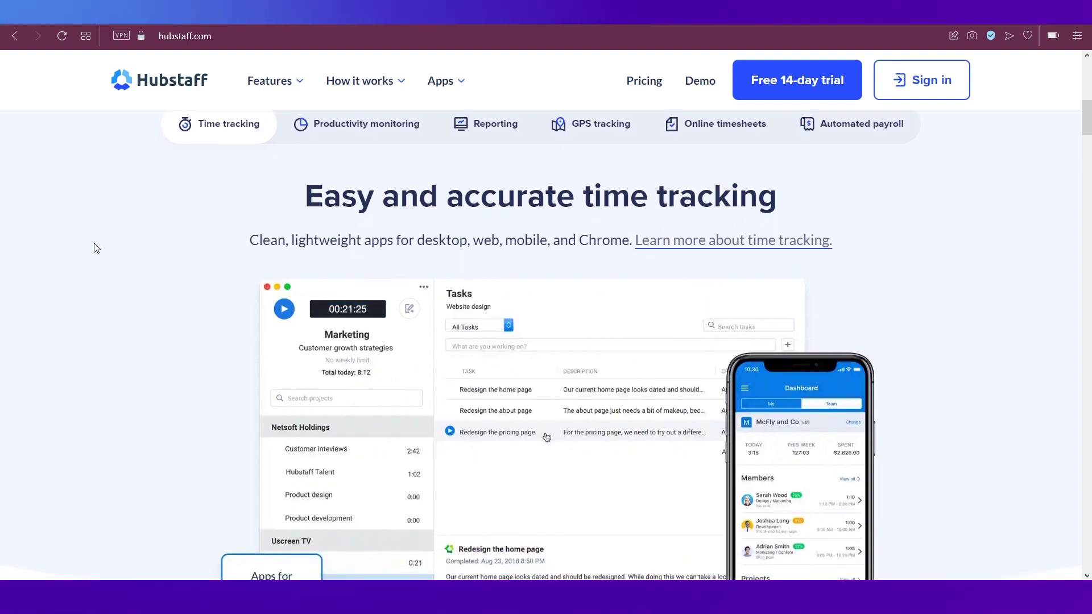
pyautogui.scroll(-2, 95, 248)
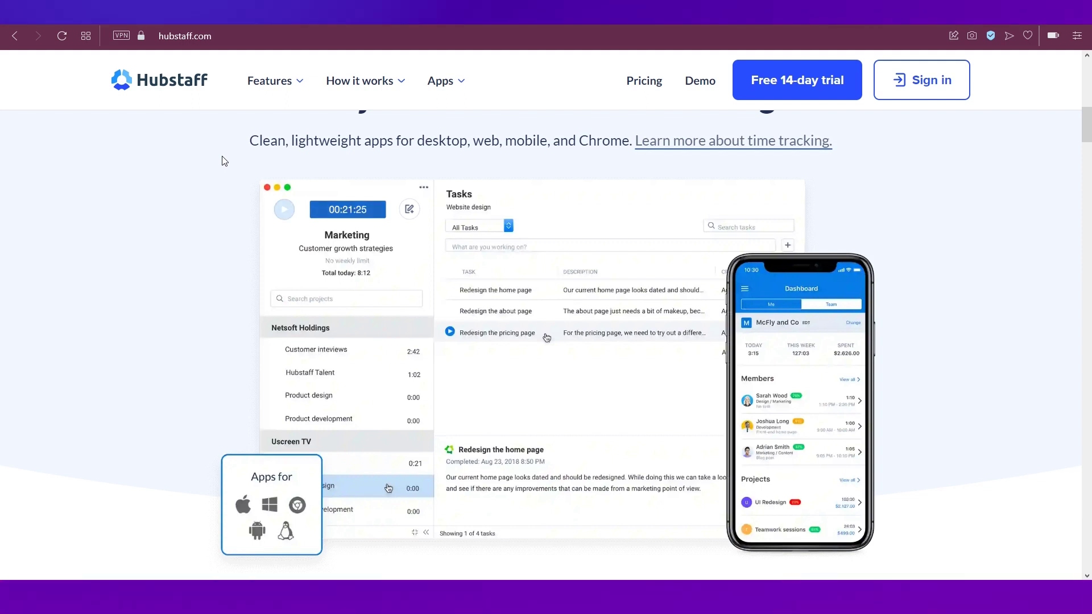
pyautogui.click(641, 85)
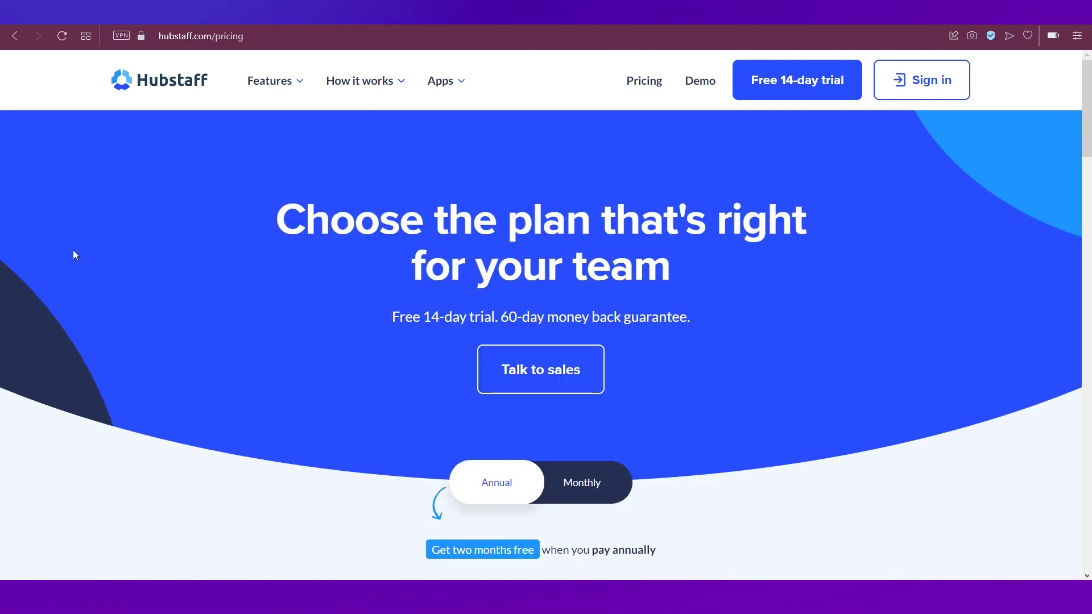
# Step: Review the plans and show Hubstaff Time pricing: Free $0, Starter $5.83, Pro $8.33
pyautogui.scroll(-3, 73, 250)
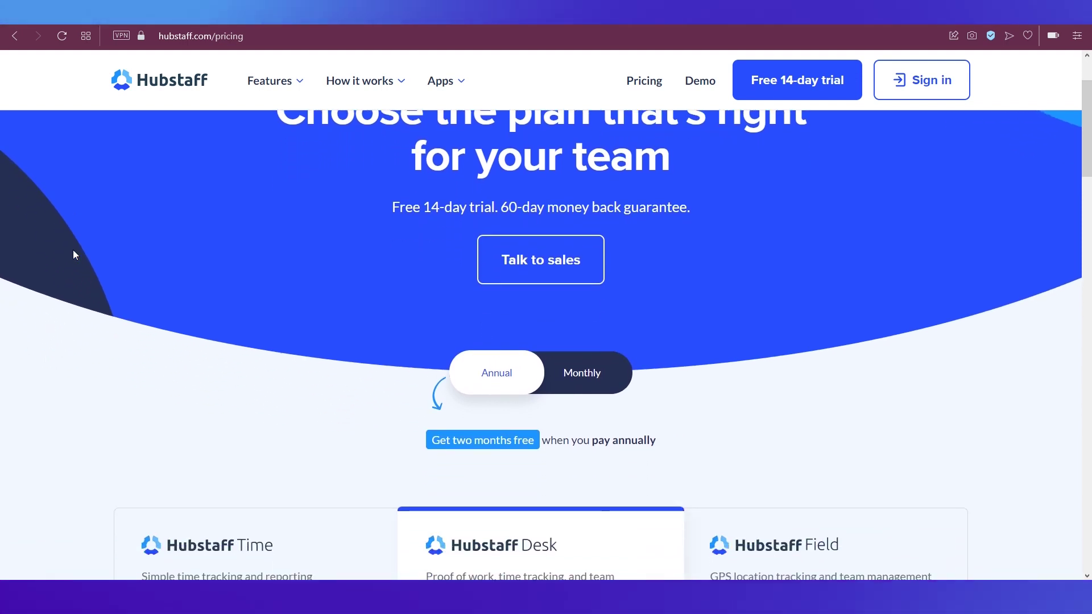
pyautogui.scroll(-2, 73, 251)
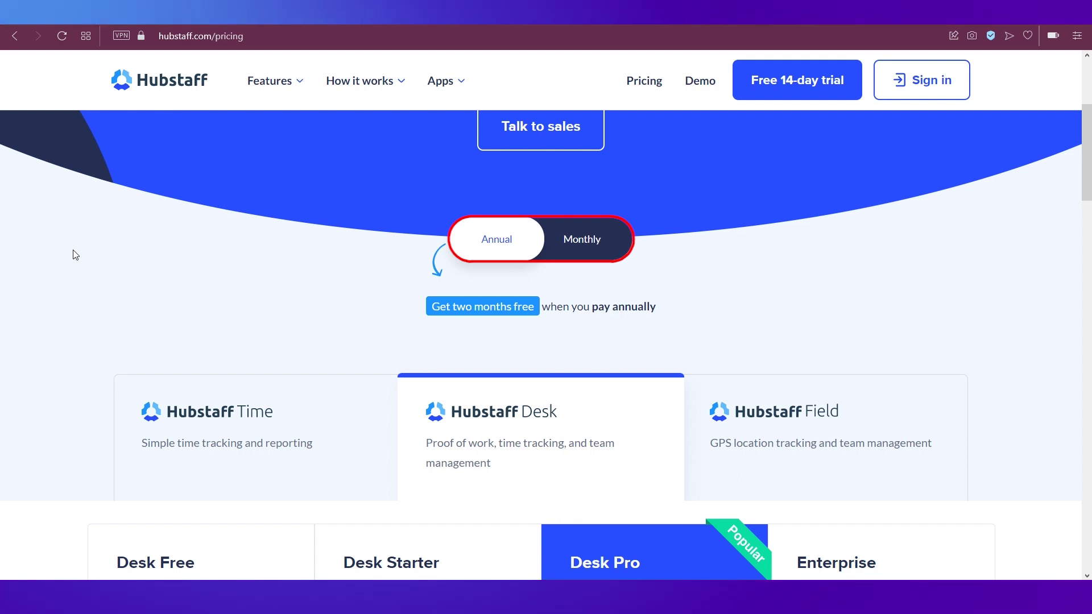
pyautogui.scroll(-2, 73, 255)
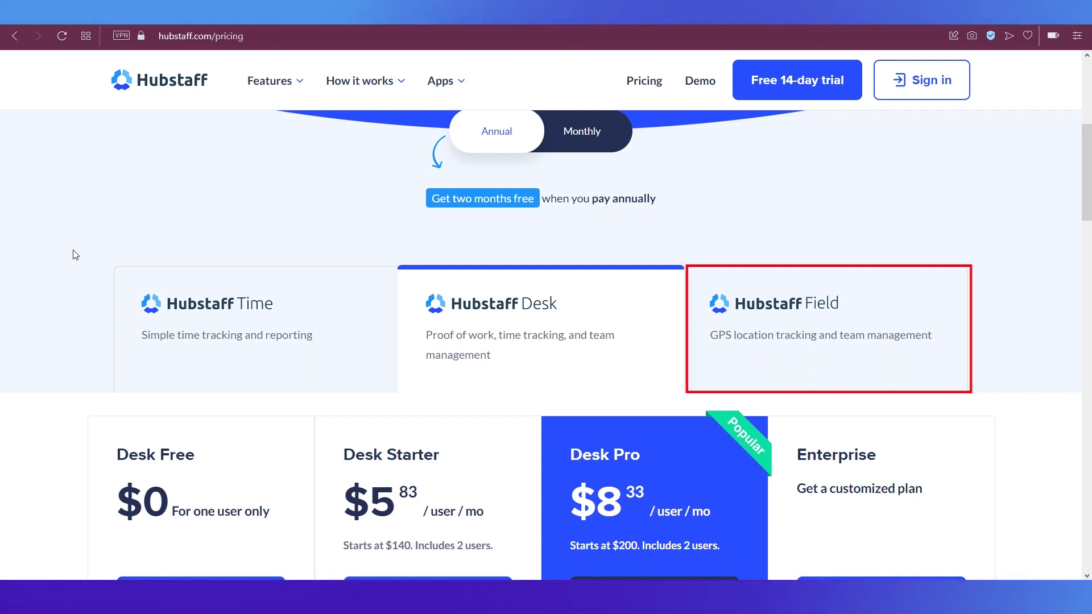
pyautogui.scroll(-1, 73, 255)
pyautogui.scroll(-1, 73, 255)
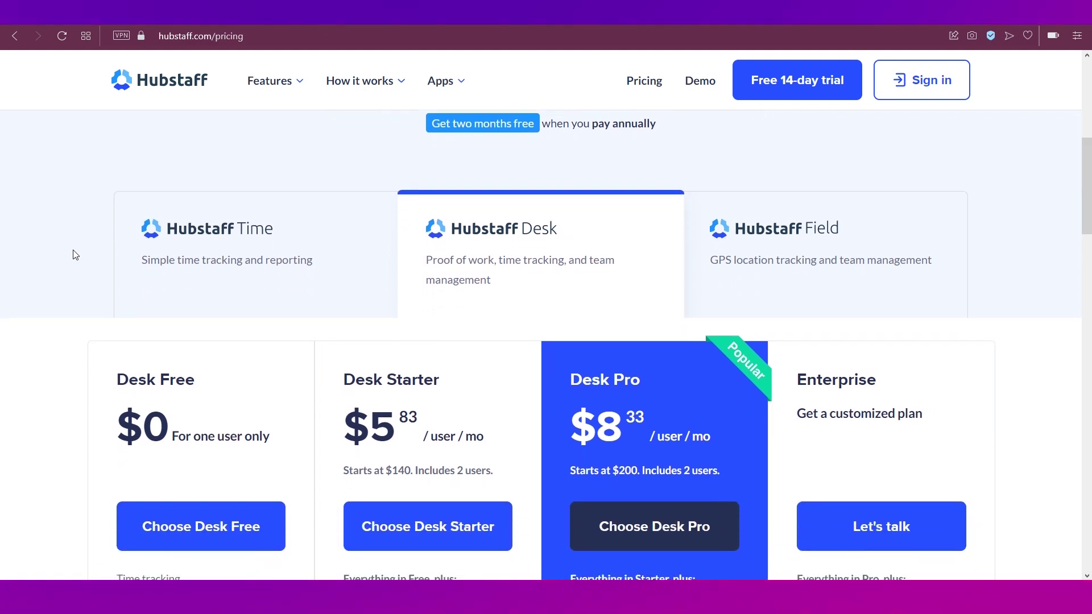
pyautogui.scroll(-1, 72, 255)
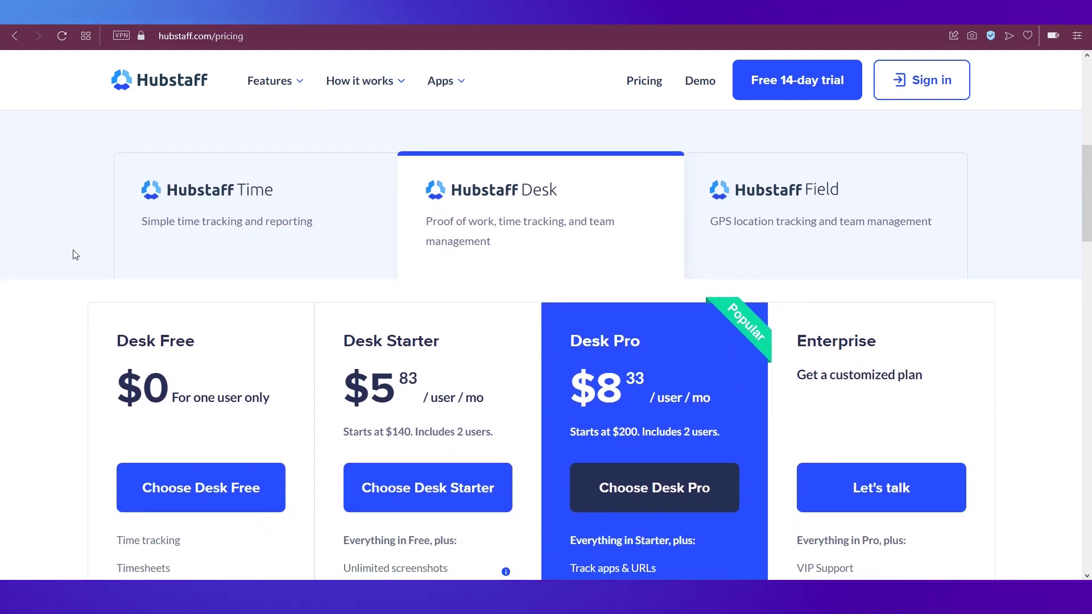
pyautogui.click(240, 216)
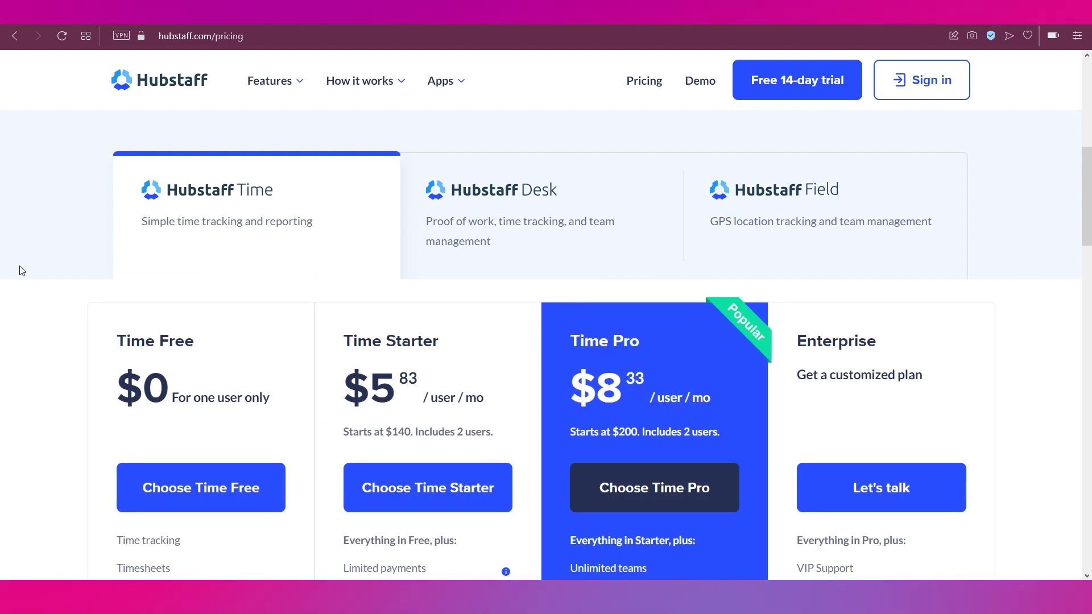
pyautogui.scroll(-4, 21, 274)
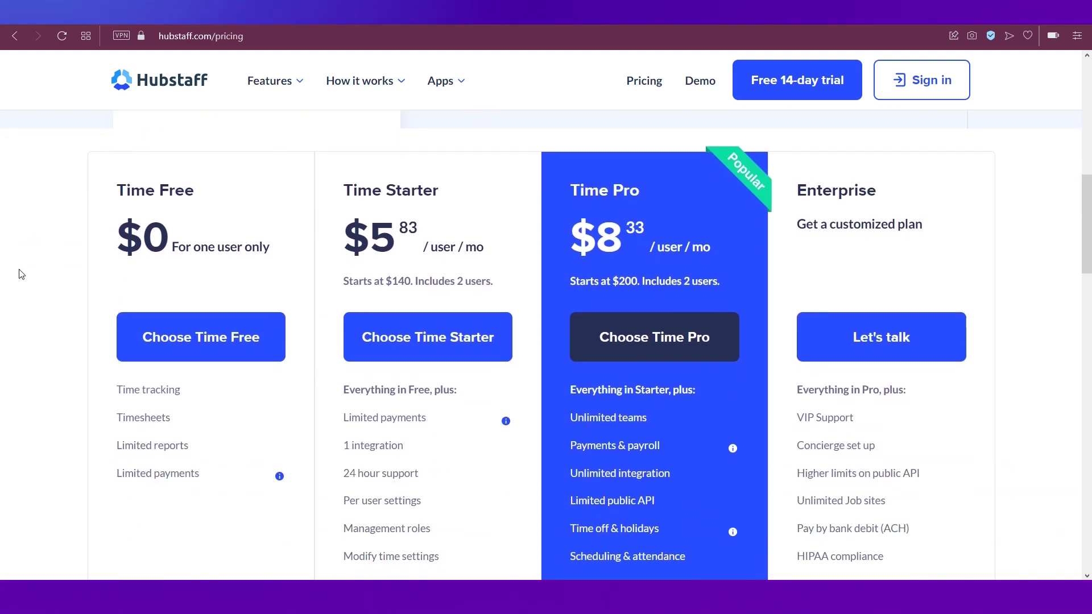
pyautogui.scroll(-1, 21, 274)
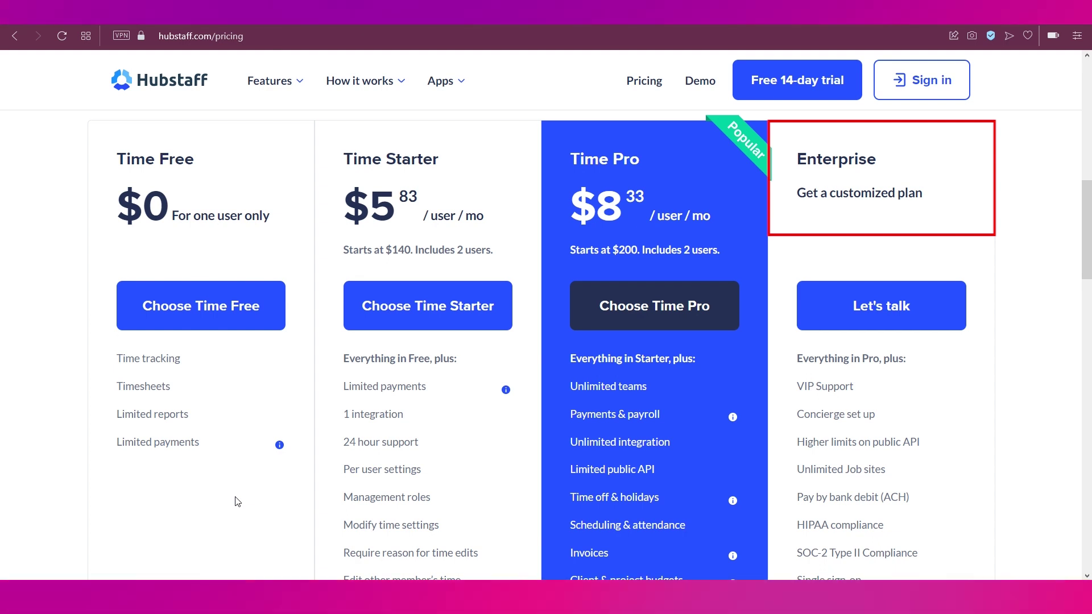
pyautogui.scroll(3, 66, 495)
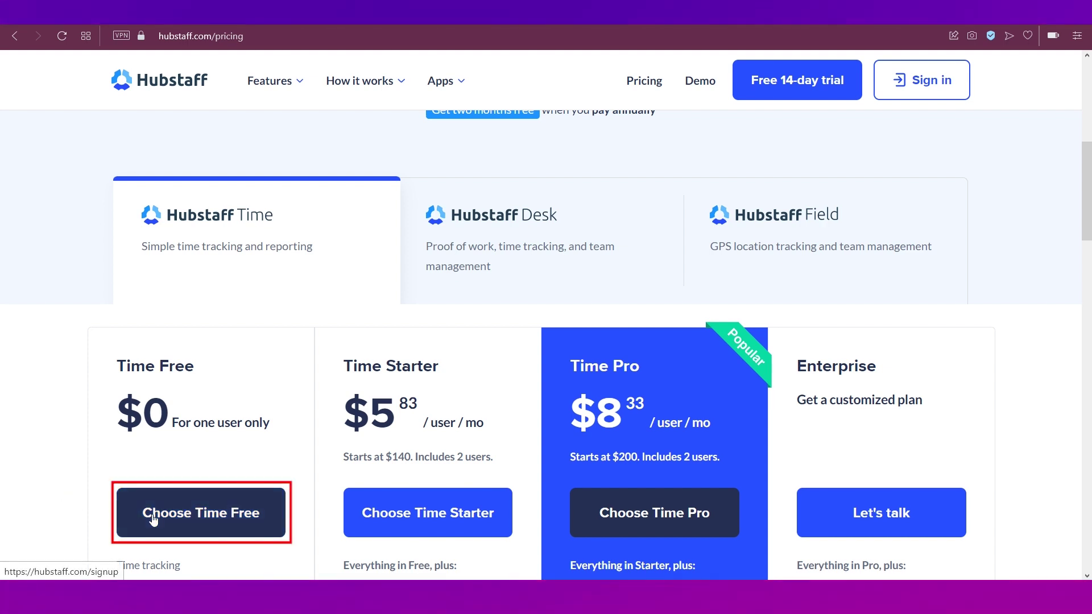
pyautogui.click(152, 515)
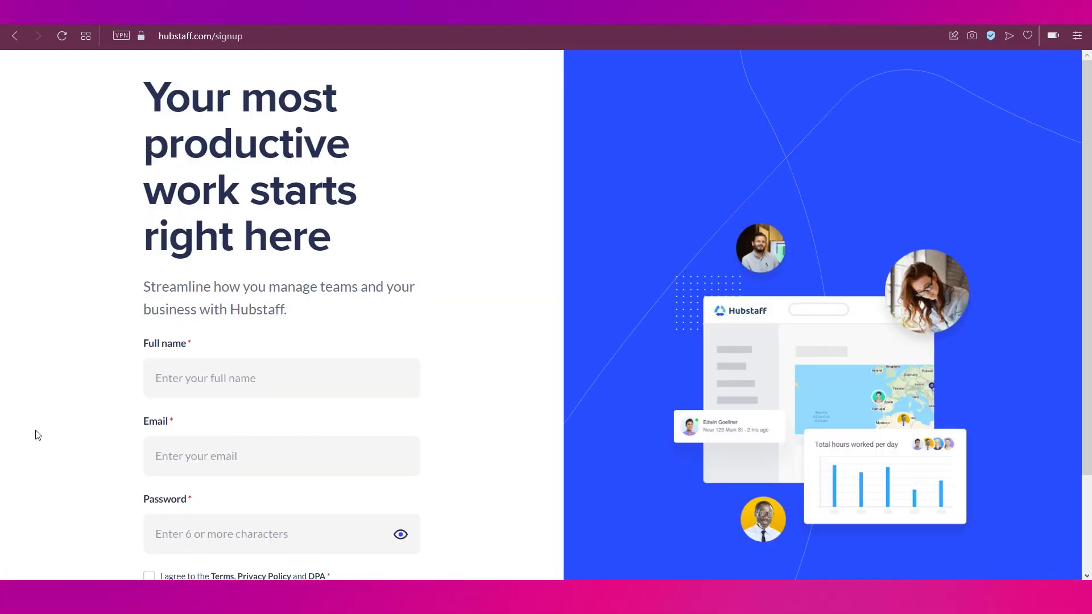
# Step: Enter the full name, account e-mail and password, accept the terms, and create the account
pyautogui.scroll(-2, 37, 435)
pyautogui.click(225, 245)
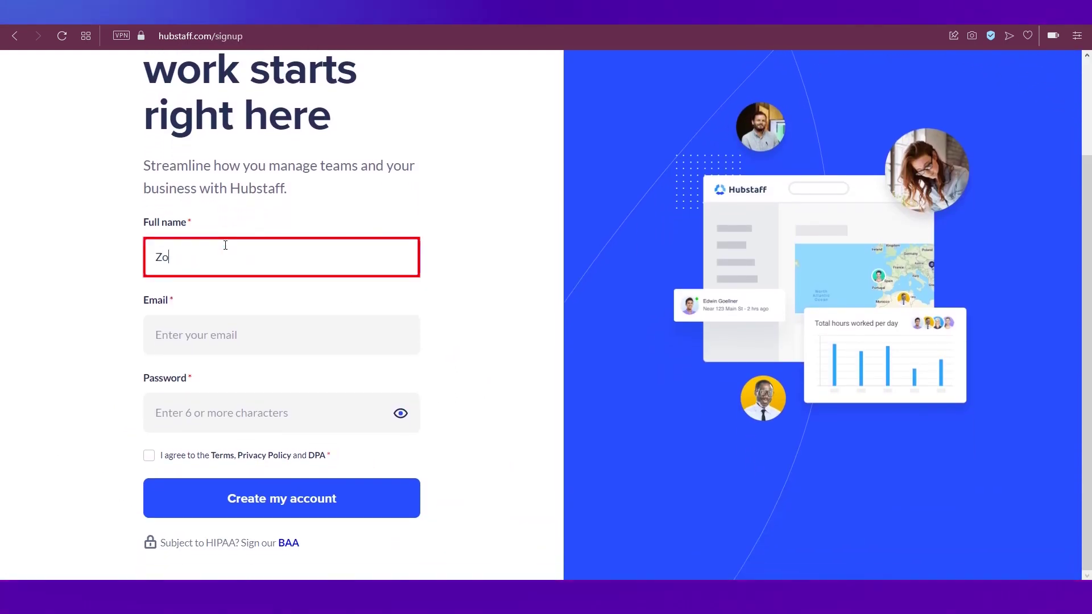
pyautogui.press('Tab')
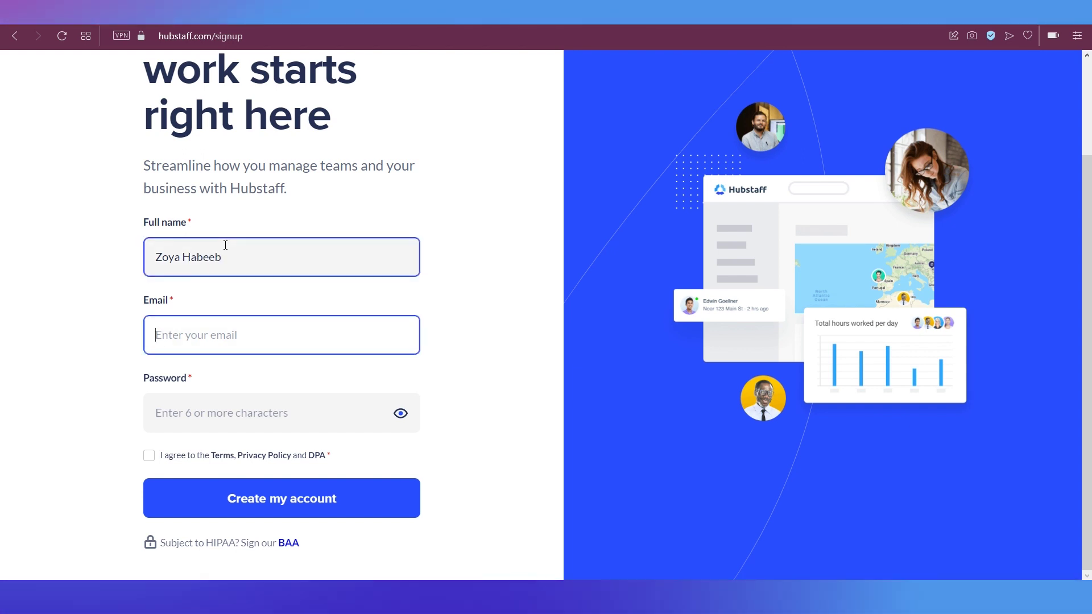
pyautogui.hotkey('ctrl', 'v')
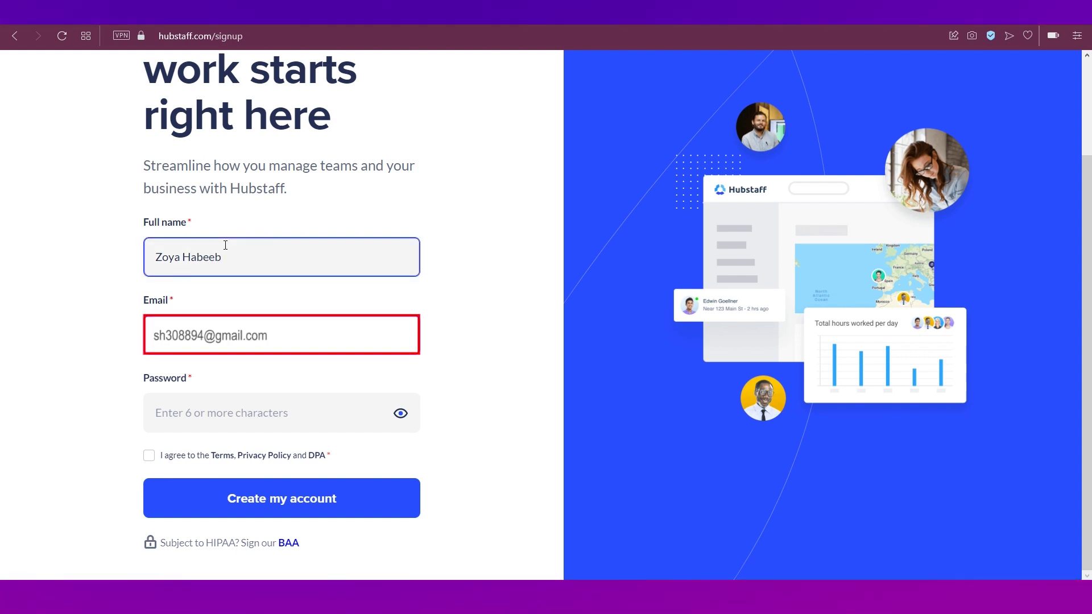
pyautogui.click(209, 416)
pyautogui.write('••••••••••')
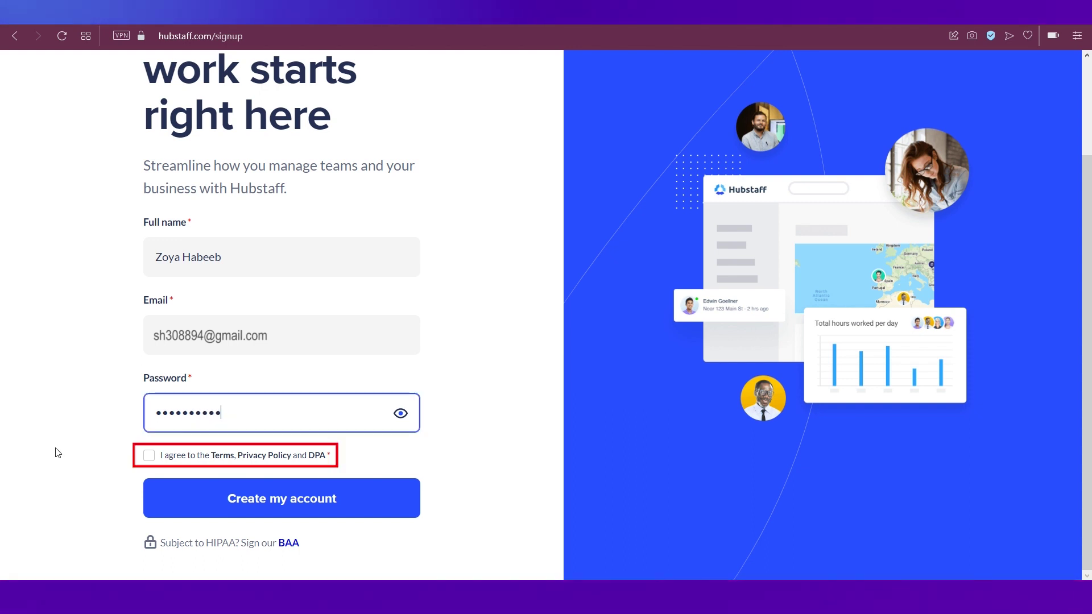
pyautogui.click(148, 456)
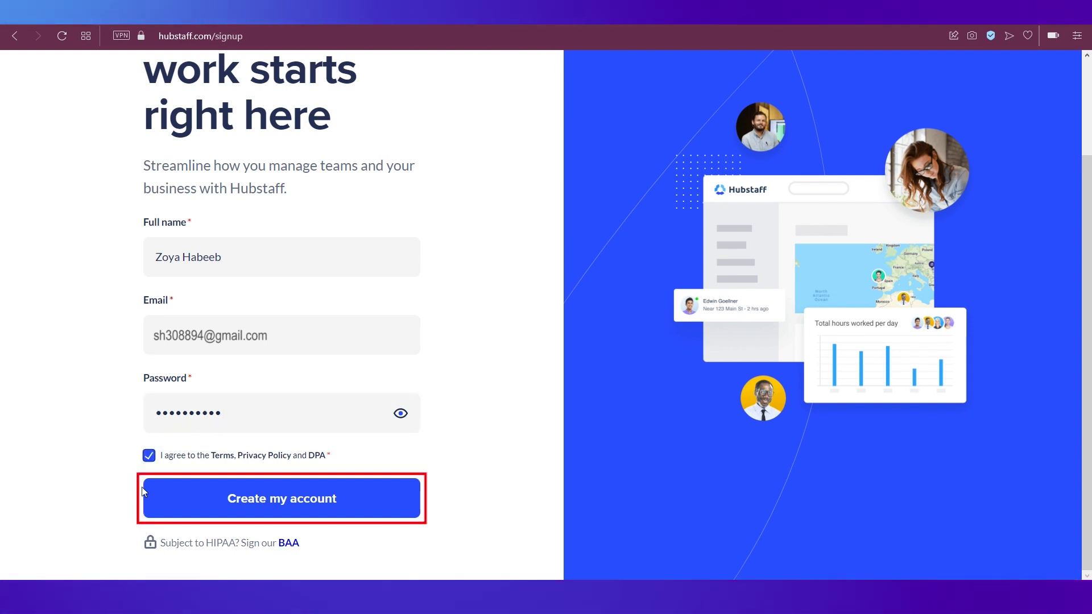
pyautogui.click(193, 504)
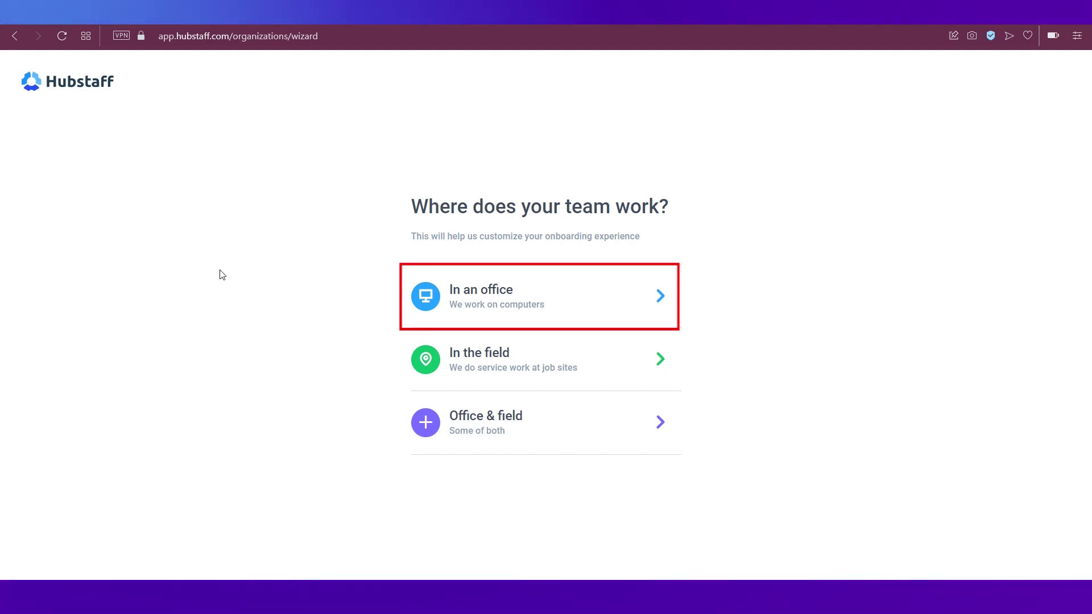
# Step: Answer 'In an office' for where the team works
pyautogui.click(497, 302)
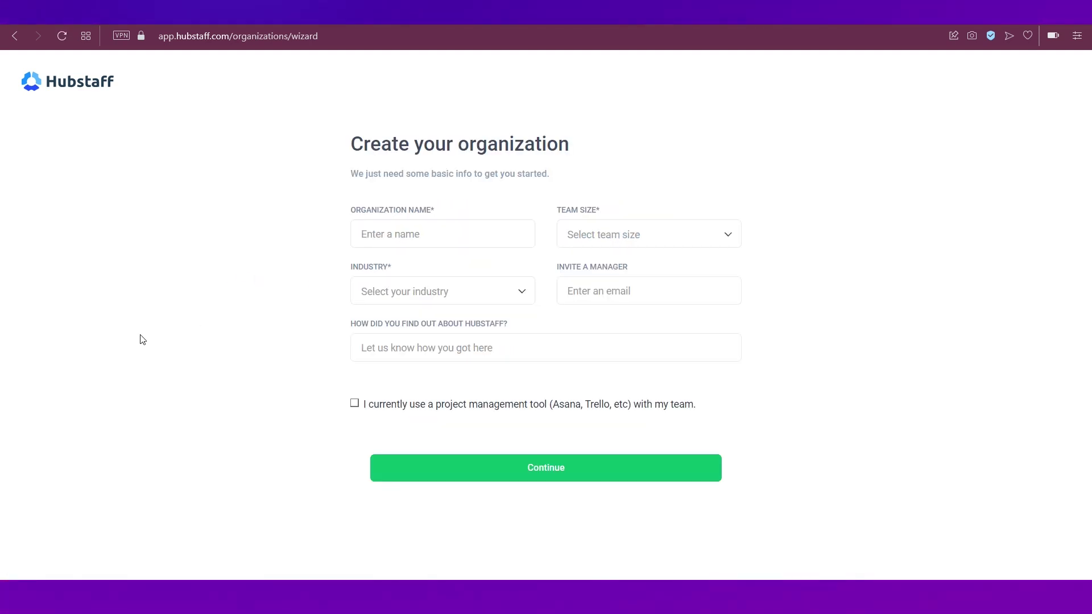
# Step: Name the organization 'Zoya Fashions' with team size 2 - 10 and industry Retail
pyautogui.click(373, 240)
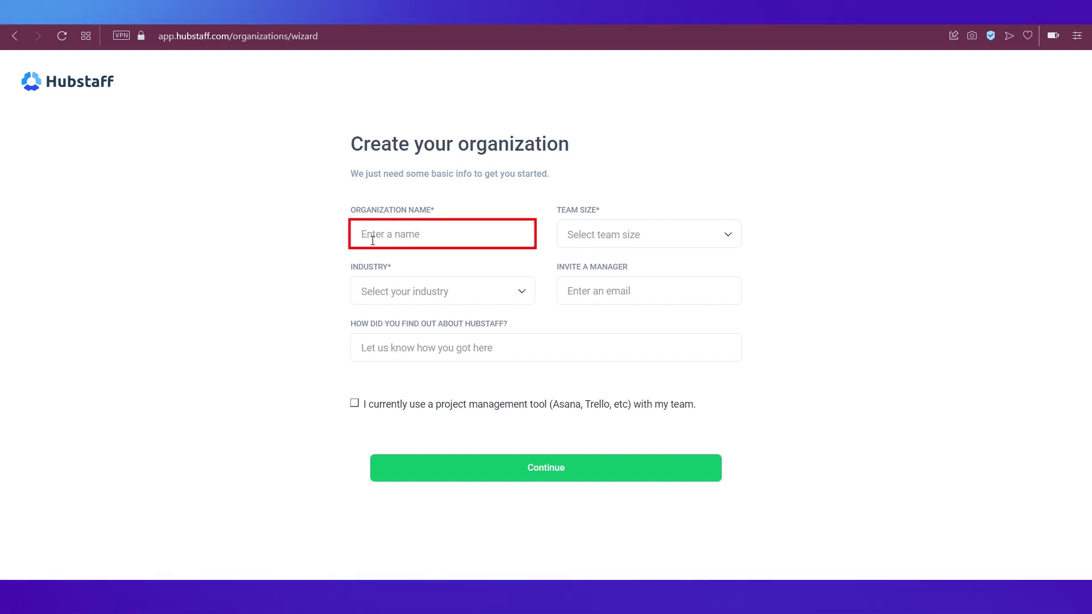
pyautogui.write('Zoya Fashions')
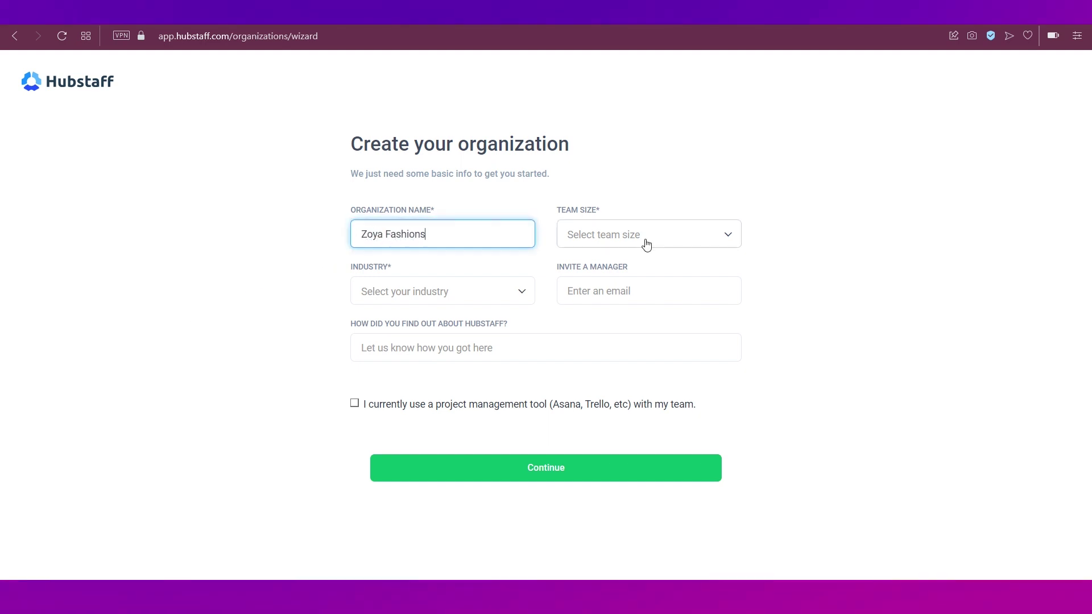
pyautogui.click(646, 243)
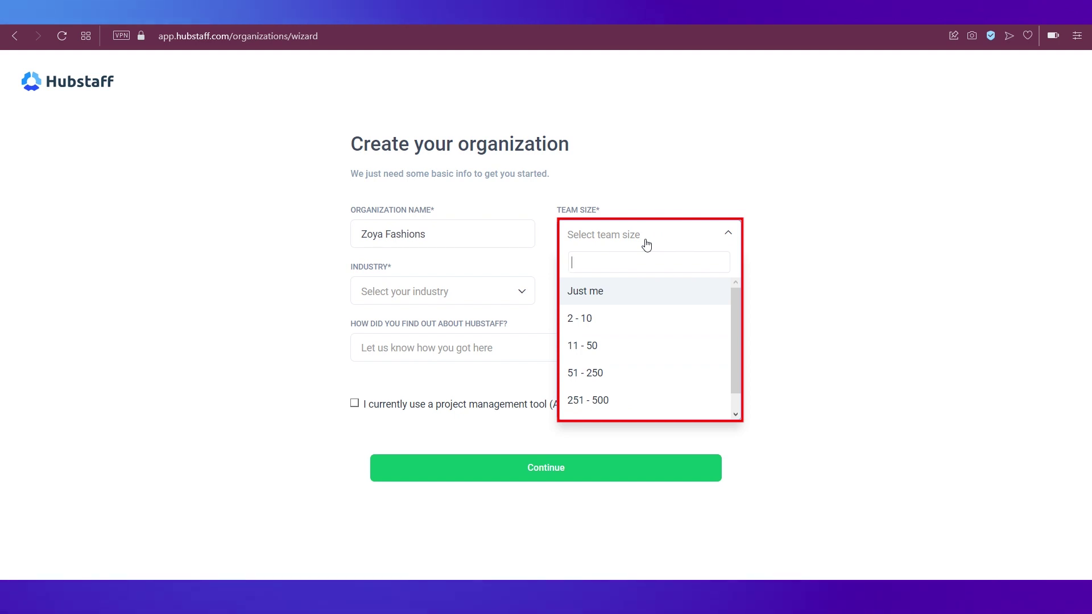
pyautogui.scroll(-1, 645, 400)
pyautogui.scroll(1, 644, 398)
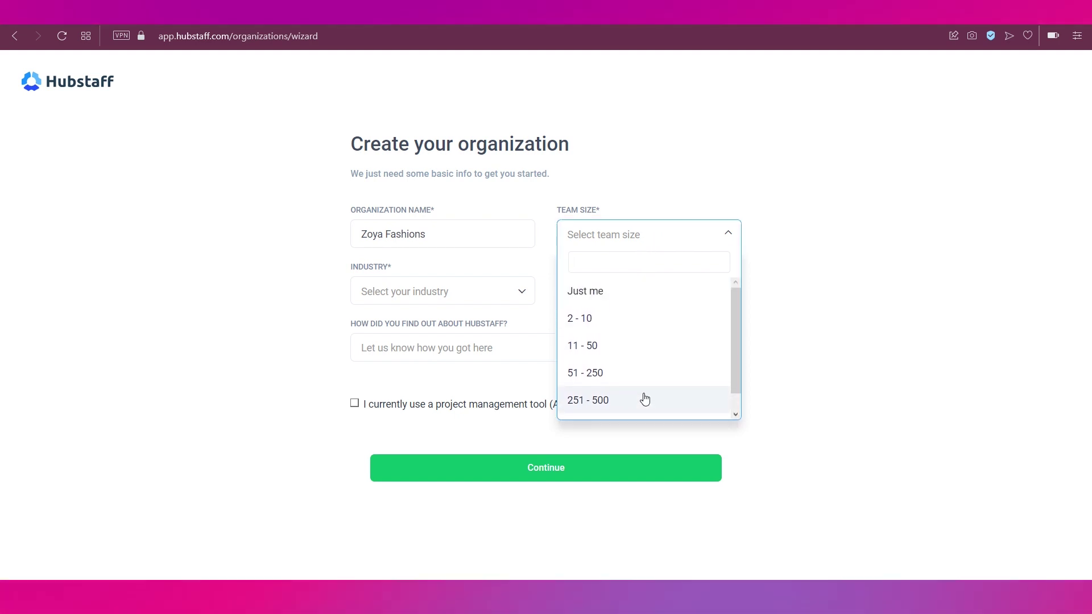
pyautogui.click(570, 322)
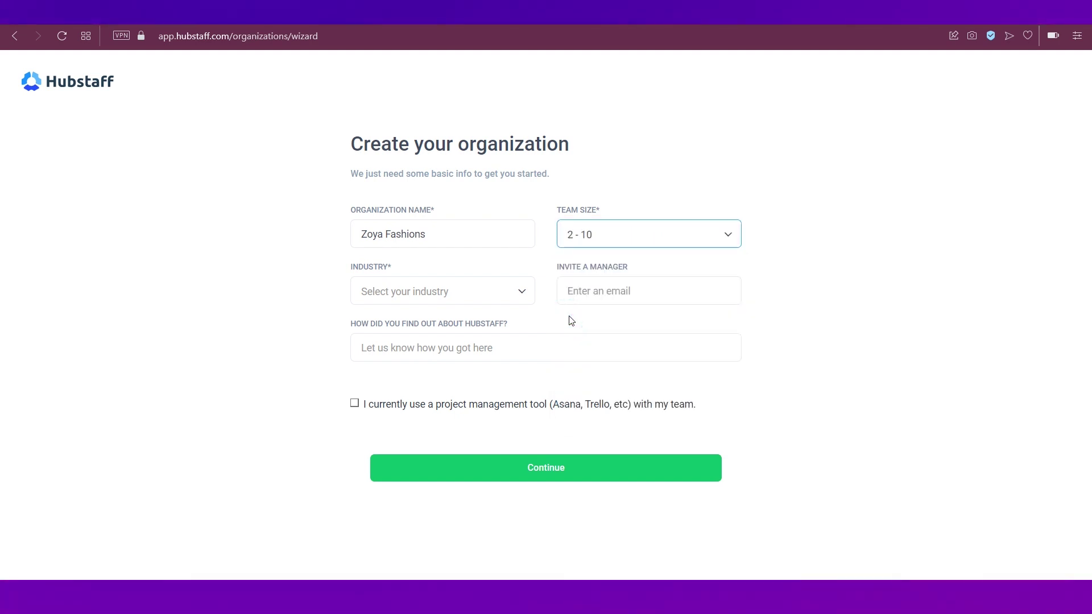
pyautogui.click(472, 301)
pyautogui.scroll(-2, 452, 398)
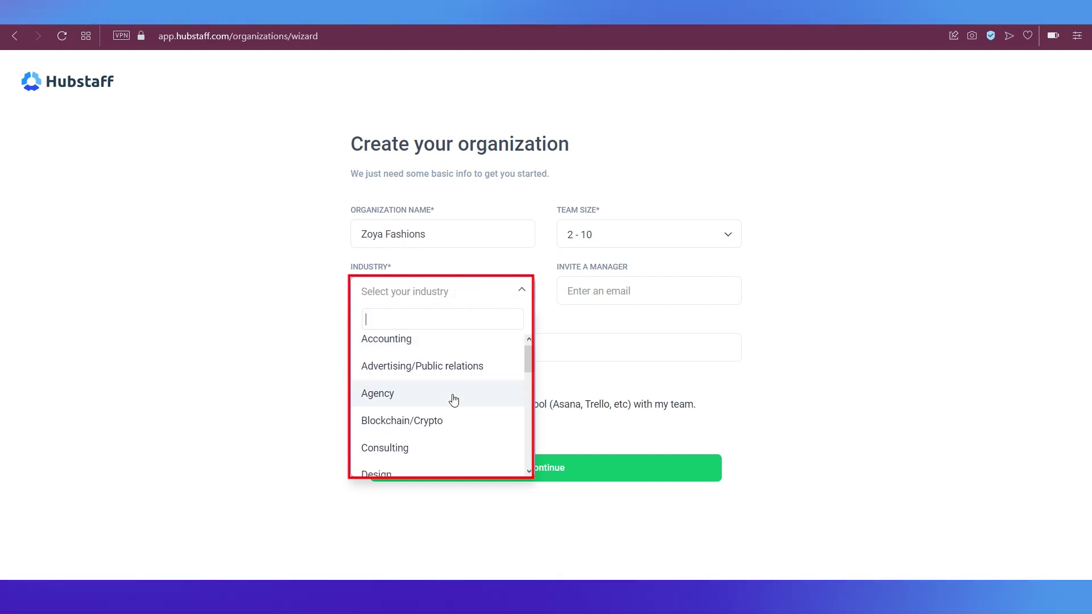
pyautogui.scroll(-3, 453, 400)
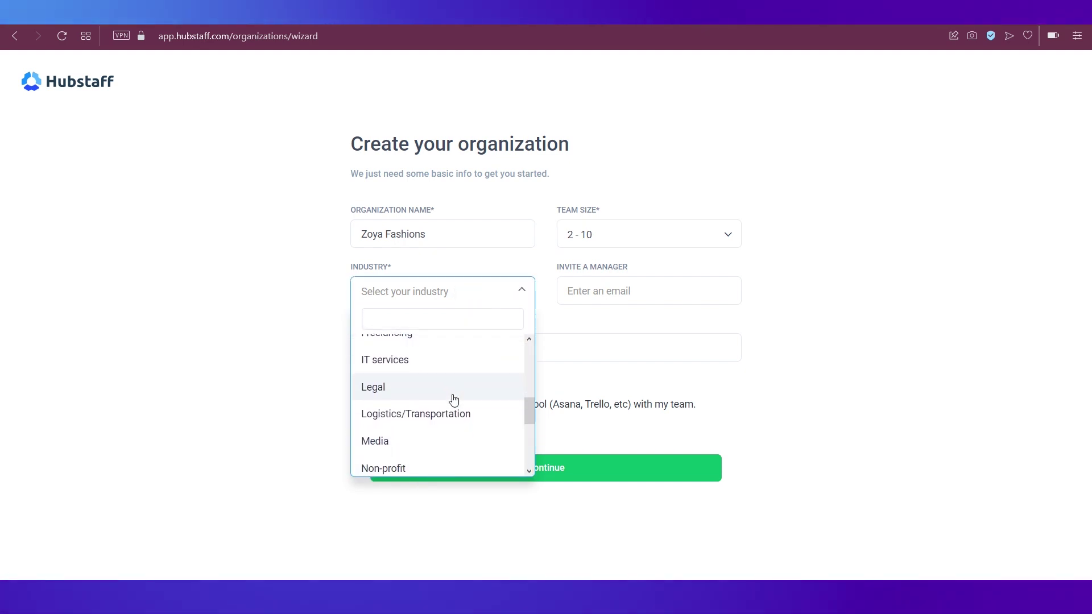
pyautogui.scroll(-5, 453, 400)
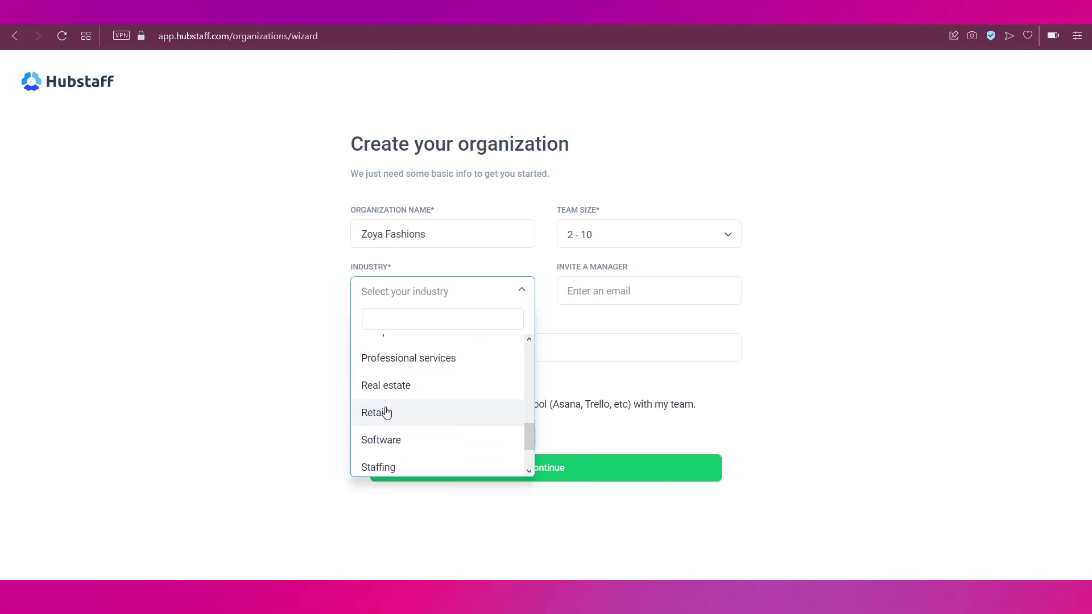
pyautogui.click(382, 413)
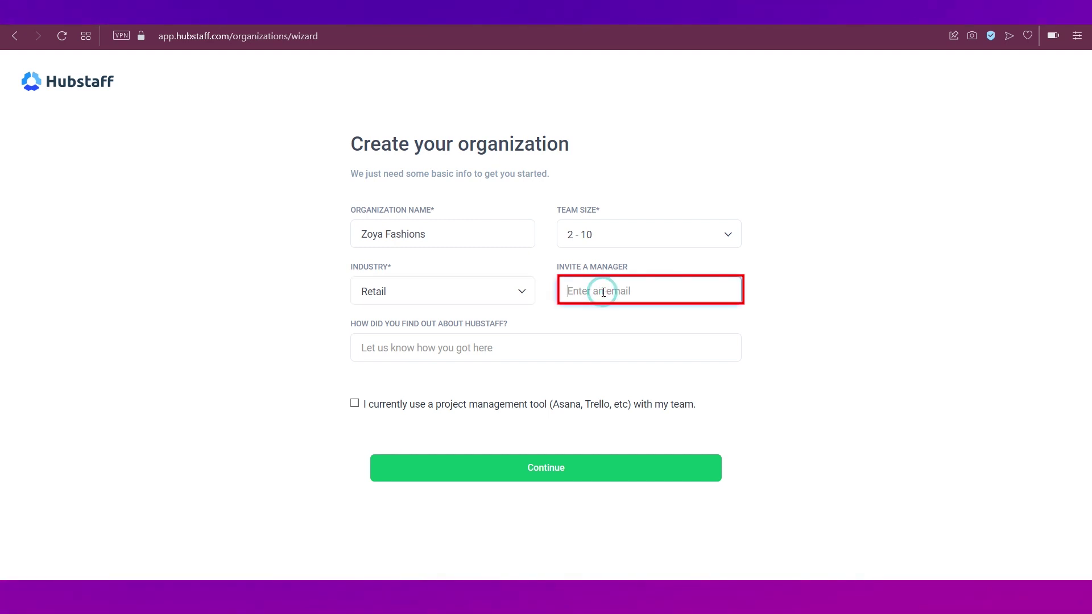
# Step: Invite a manager by e-mail, submit the organization, and continue with time tracking only
pyautogui.hotkey('ctrl', 'v')
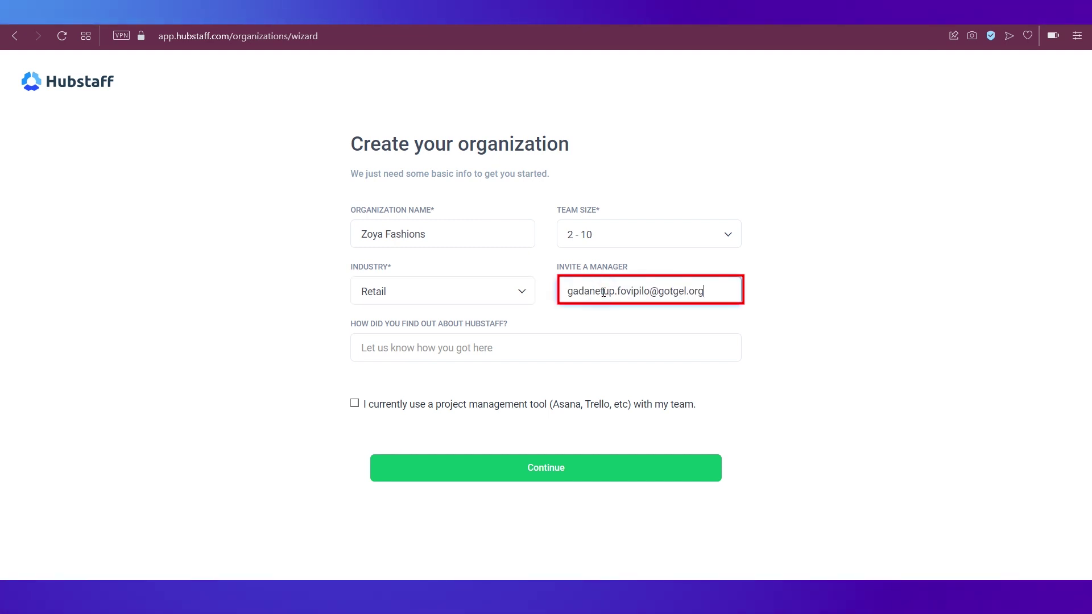
pyautogui.click(309, 359)
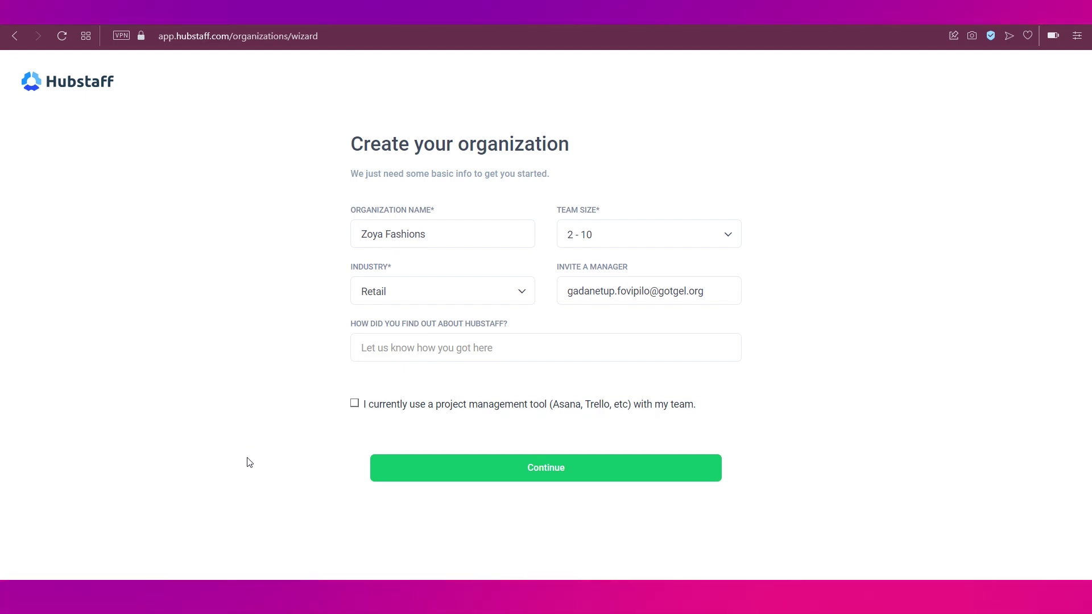
pyautogui.click(493, 473)
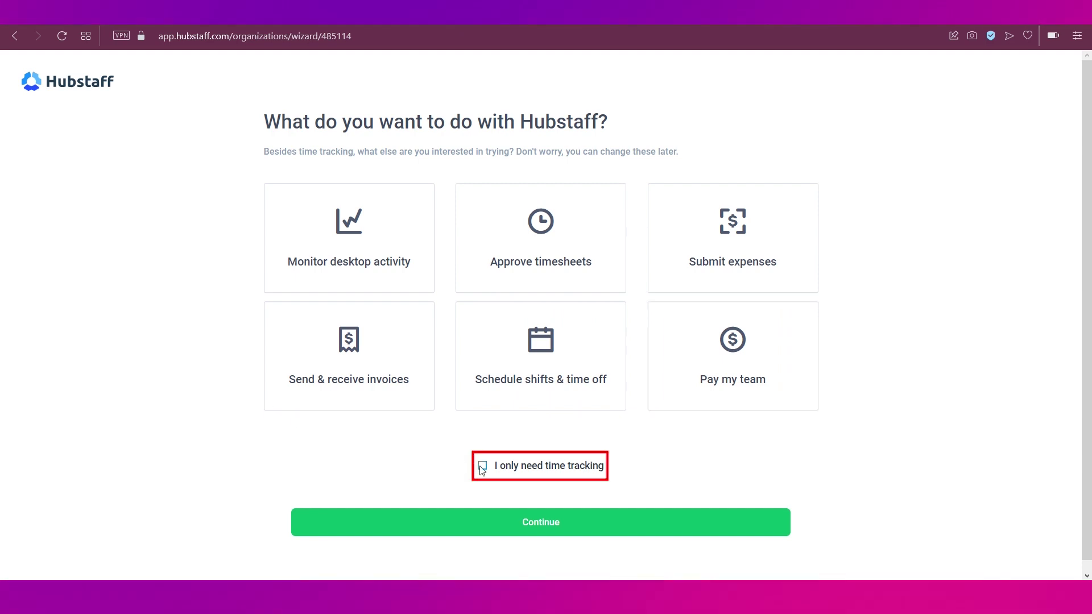
pyautogui.click(543, 523)
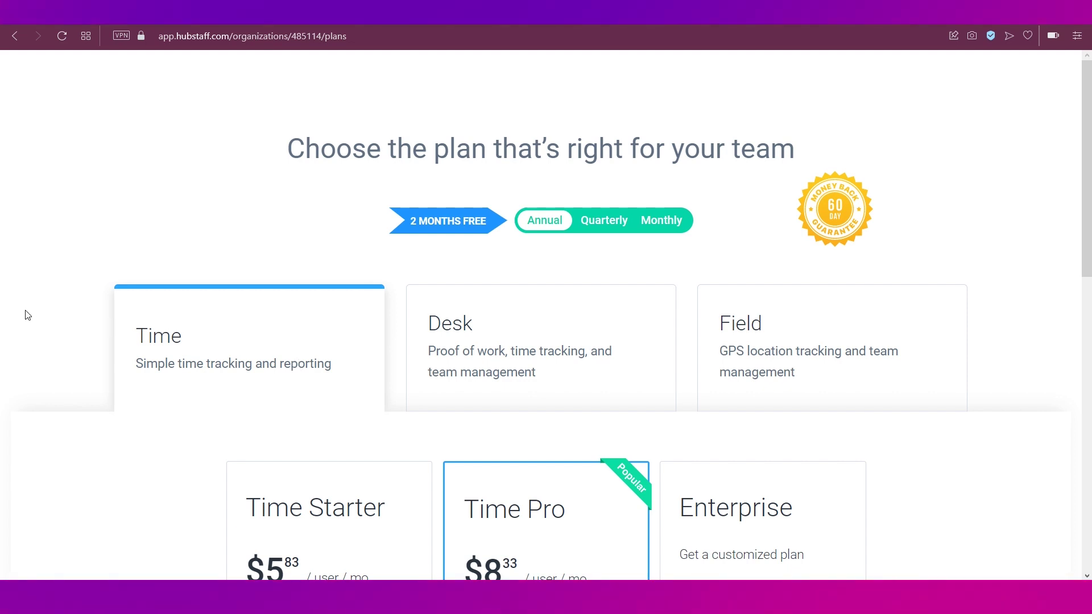
pyautogui.scroll(-2, 28, 315)
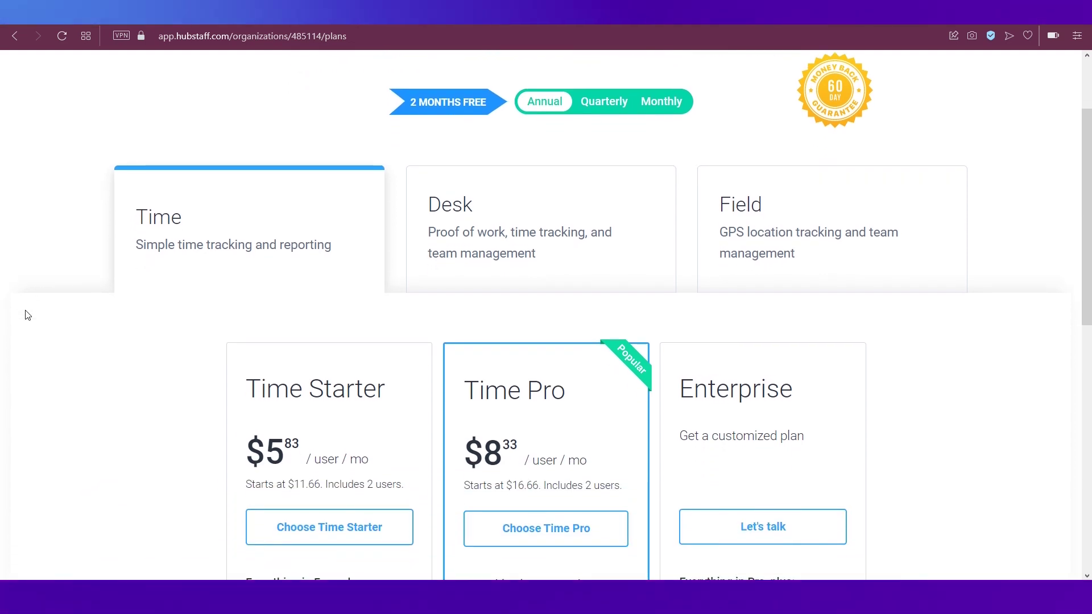
pyautogui.scroll(-5, 28, 314)
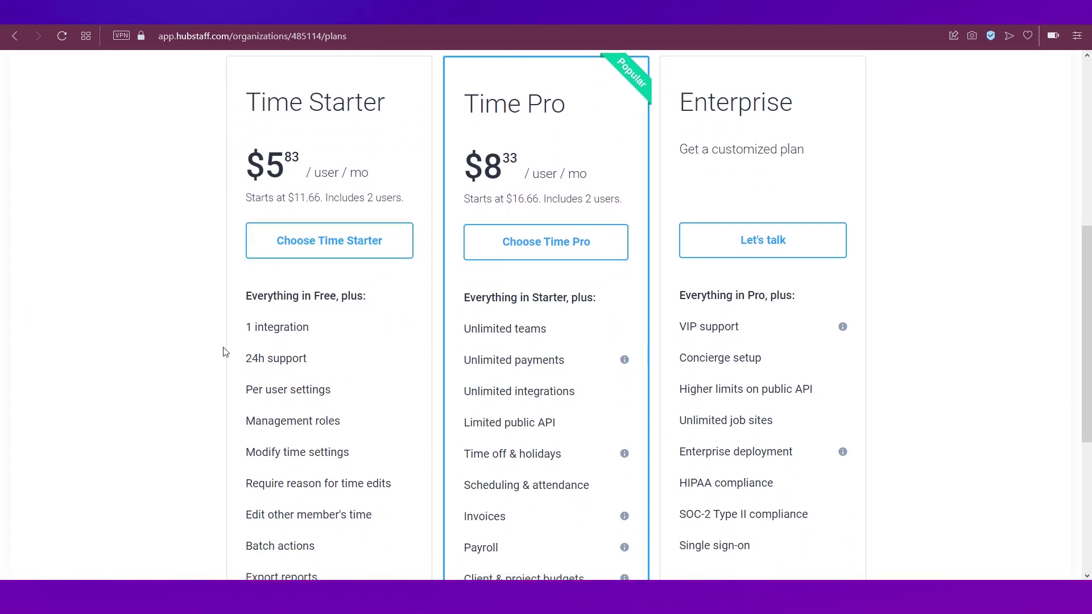
pyautogui.scroll(4, 223, 352)
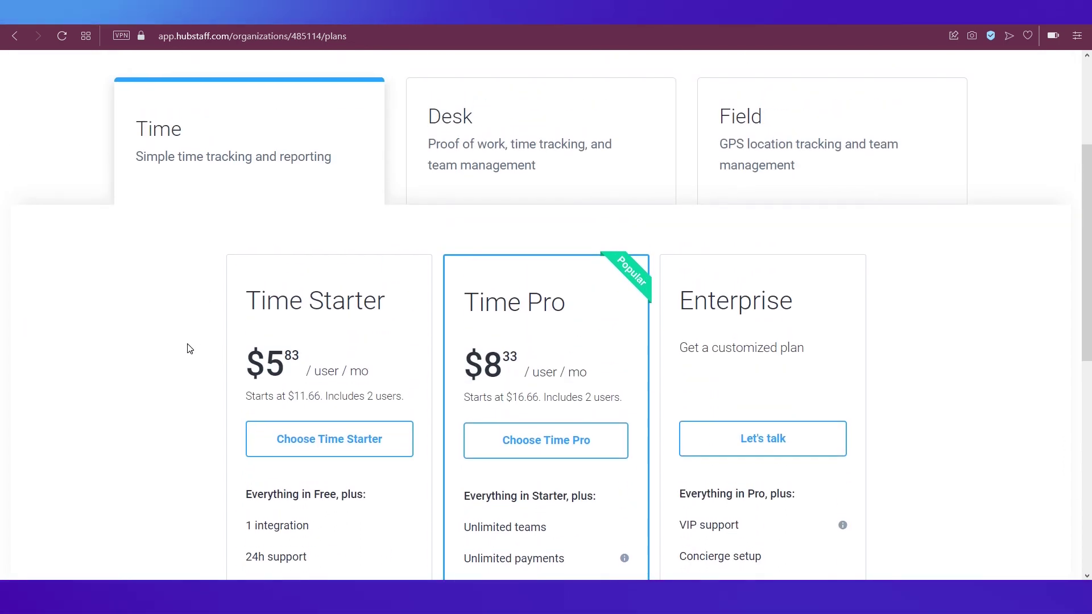
pyautogui.scroll(-4, 190, 349)
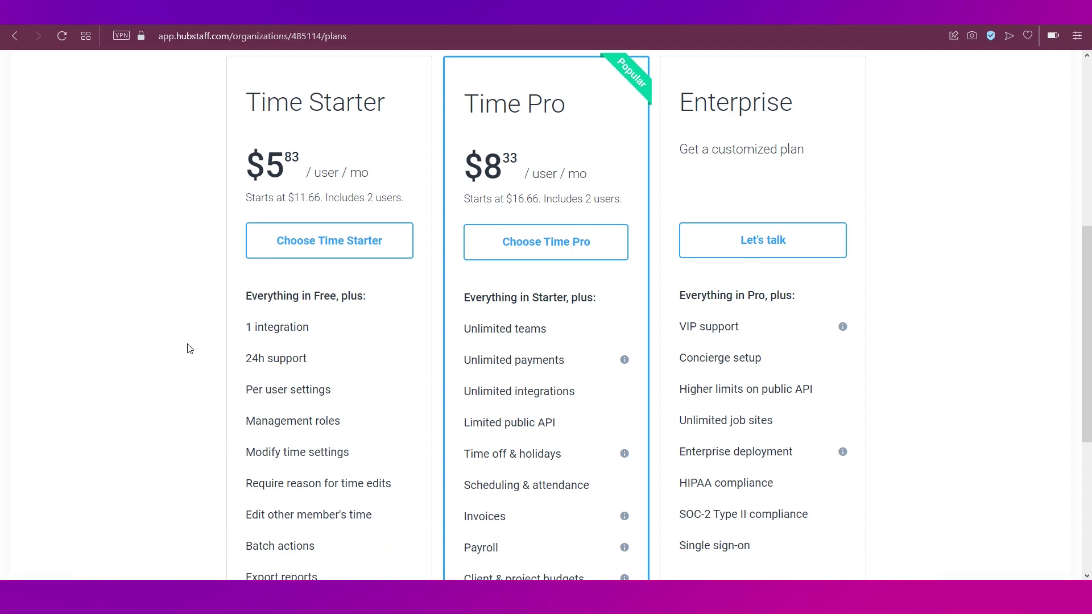
pyautogui.scroll(-5, 190, 348)
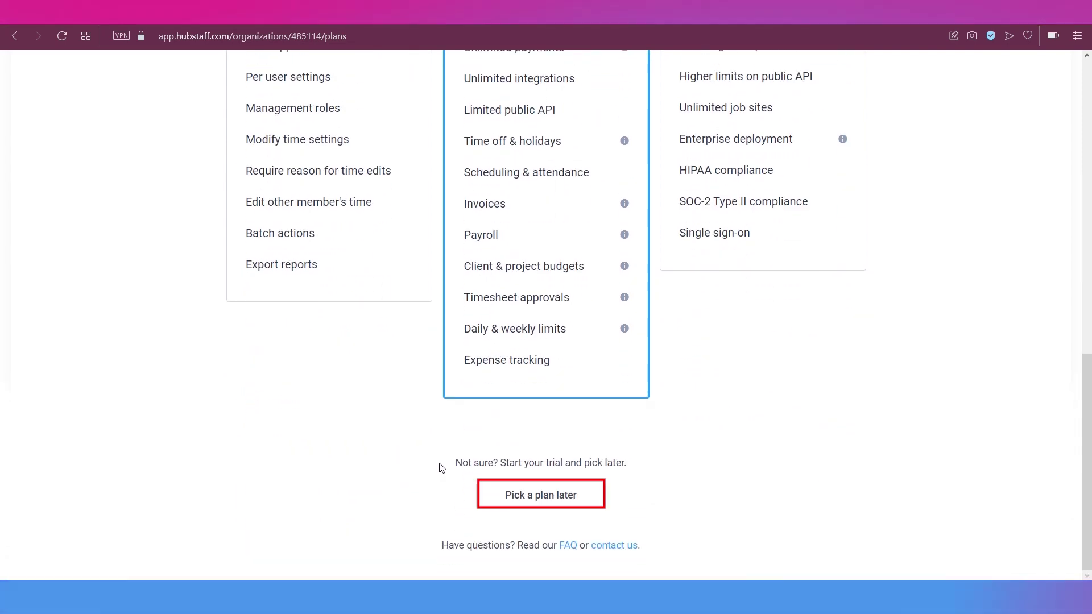
pyautogui.click(523, 495)
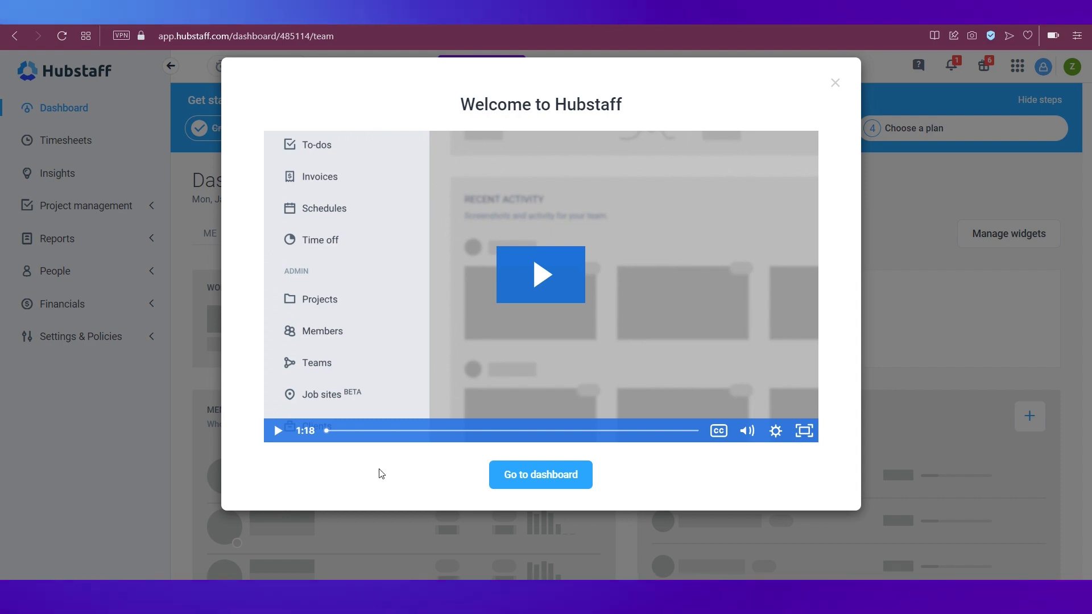
# Step: Close the Welcome to Hubstaff dialog to reach the team Dashboard
pyautogui.click(512, 476)
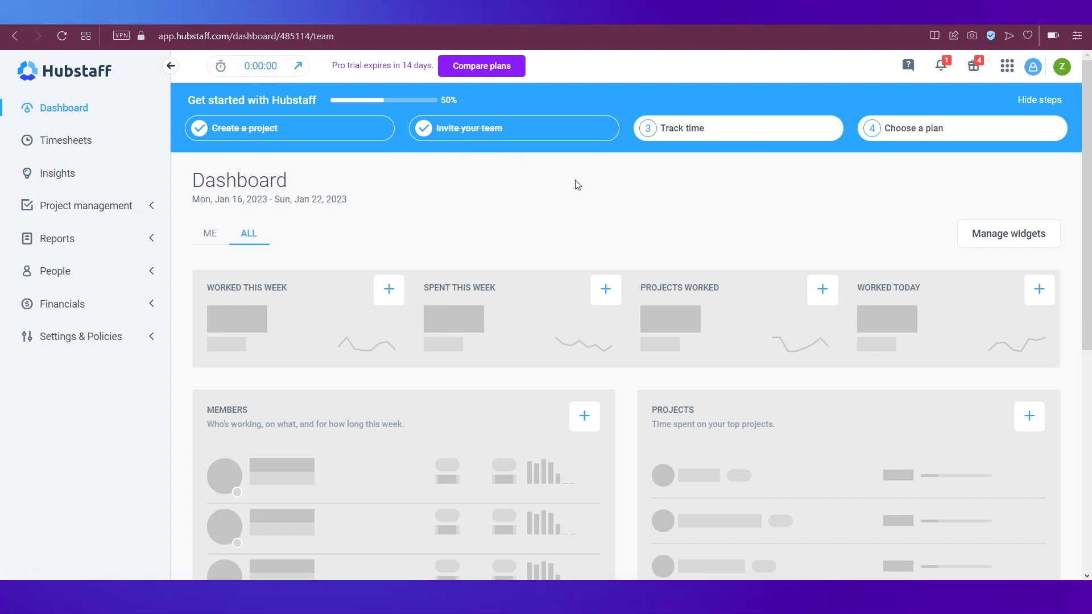
pyautogui.moveTo(894, 290)
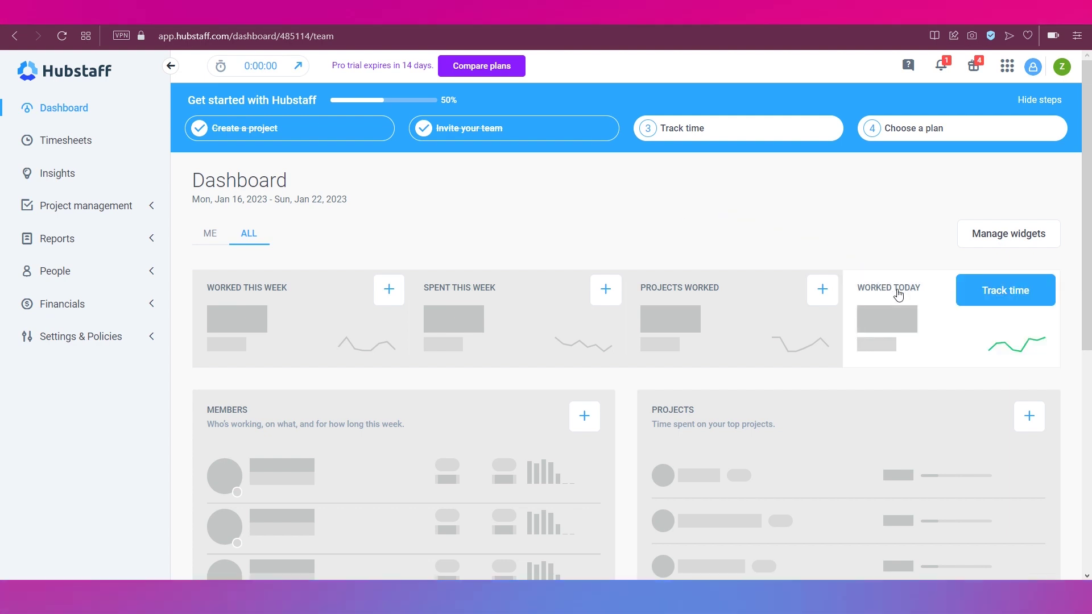
# Step: Open the timer, select the Sales project, and start adding a new to-do
pyautogui.click(989, 295)
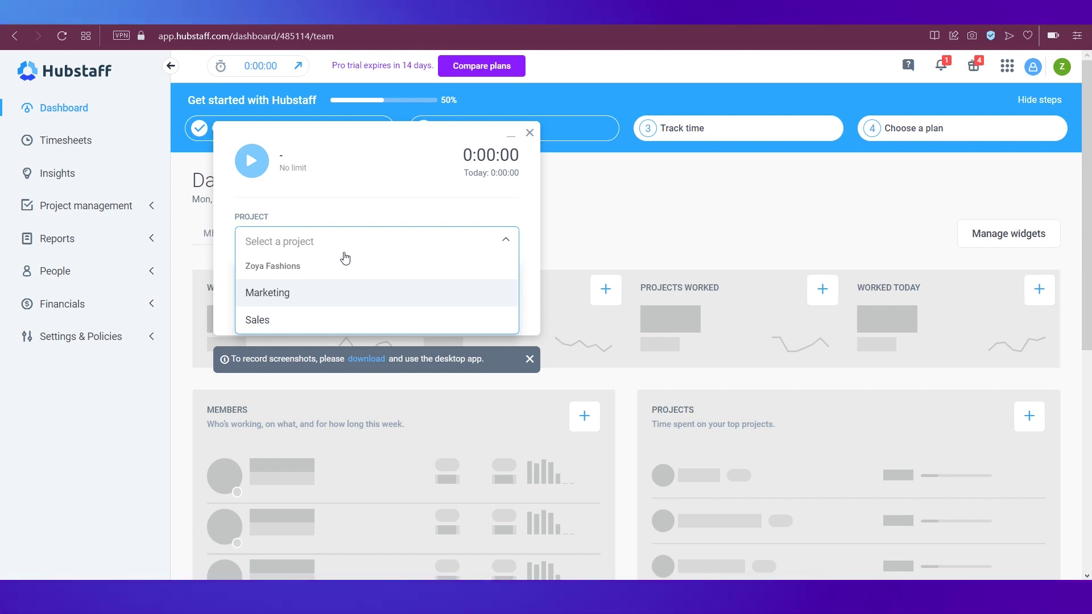
pyautogui.click(267, 321)
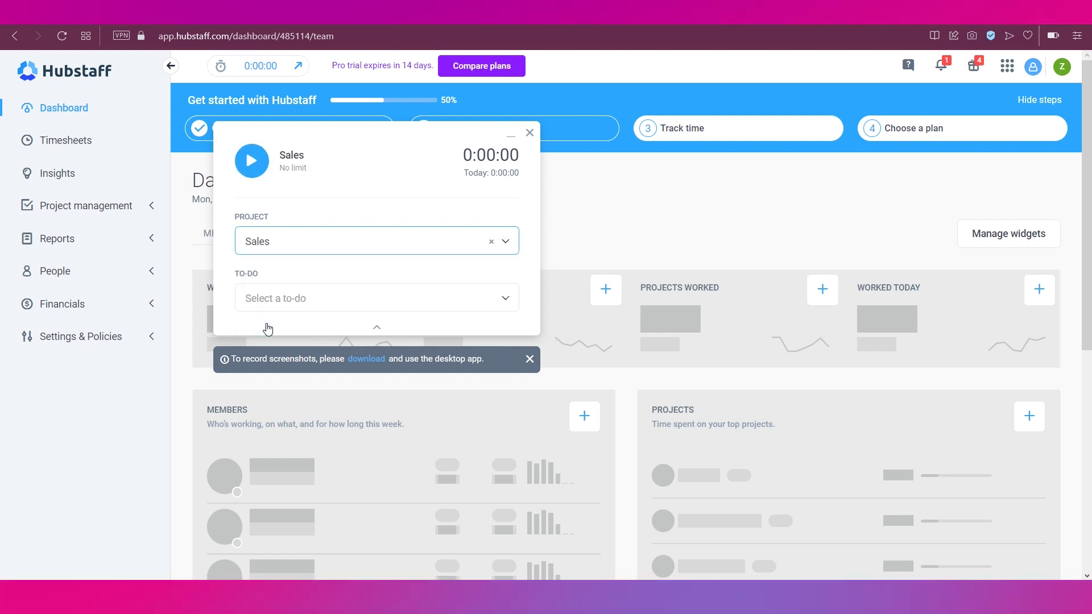
pyautogui.click(302, 306)
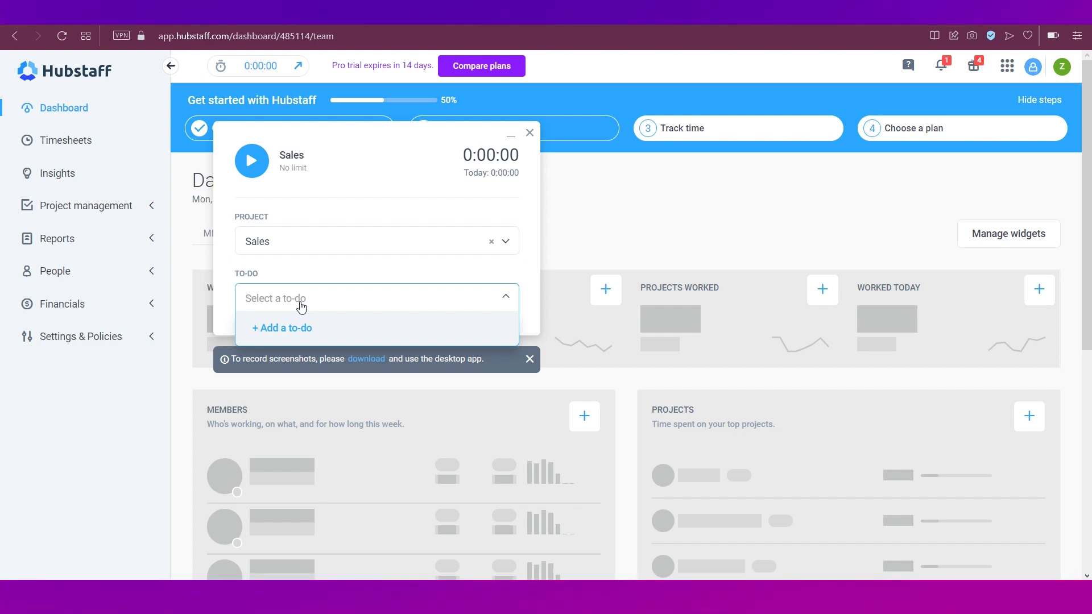
pyautogui.click(284, 335)
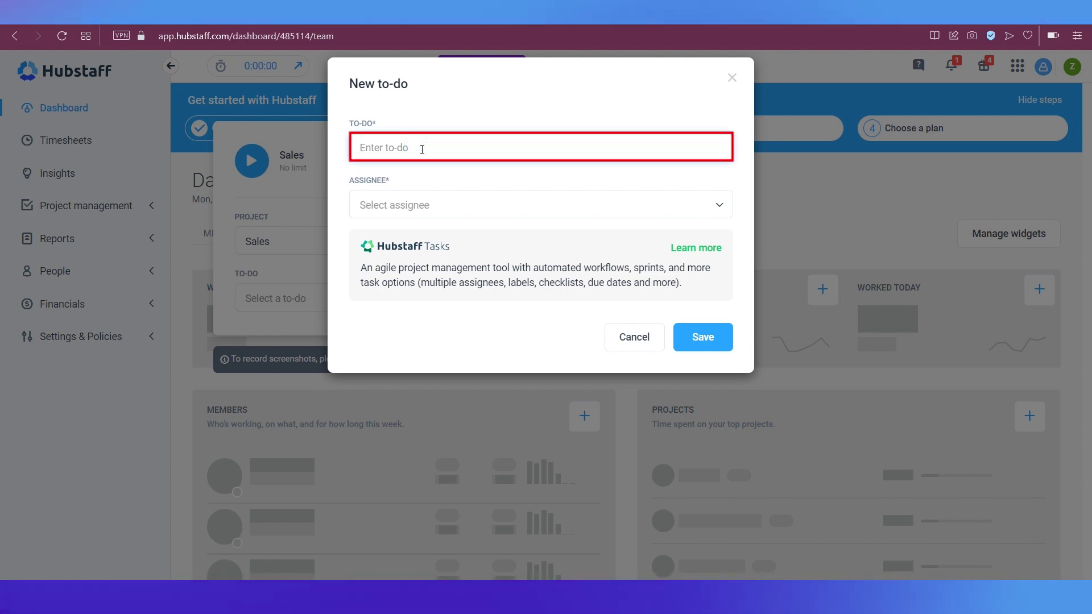
# Step: Create the to-do 'Make products list', assigned to the only team member, and save it
pyautogui.write('Make products list')
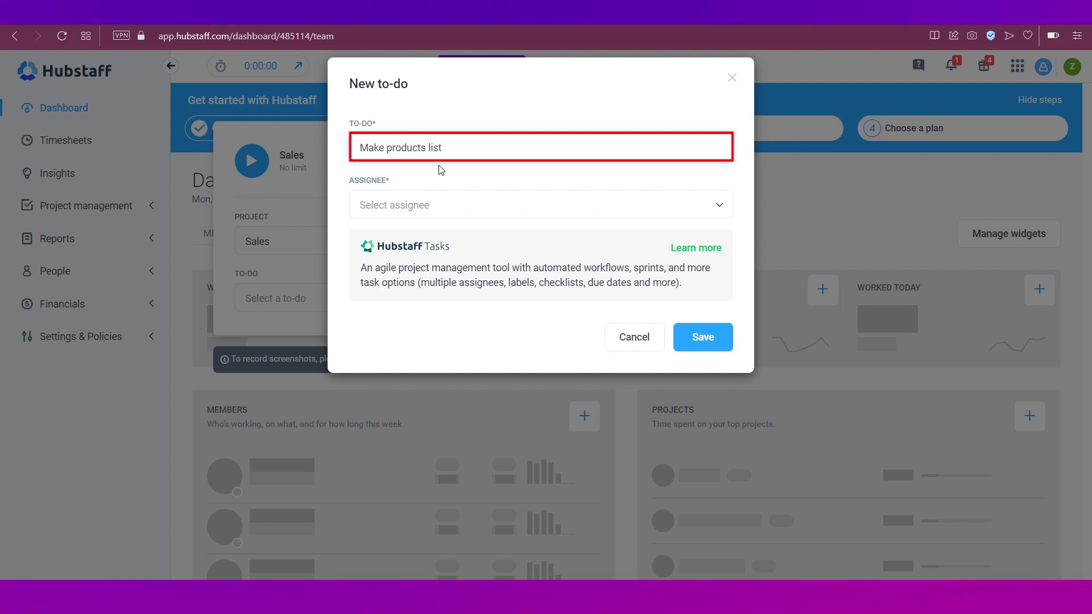
pyautogui.click(465, 206)
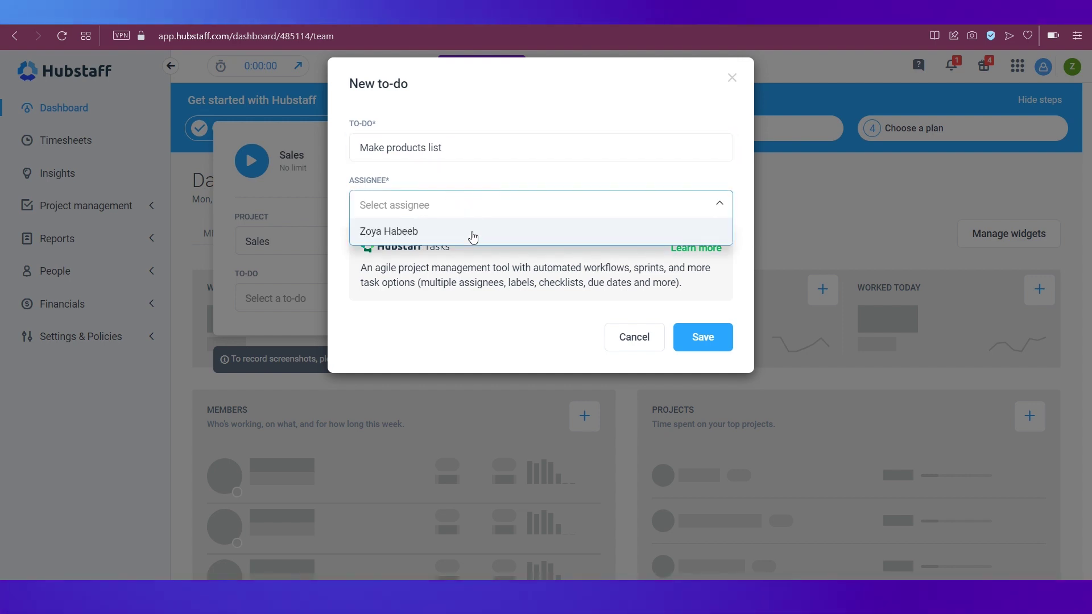
pyautogui.click(474, 230)
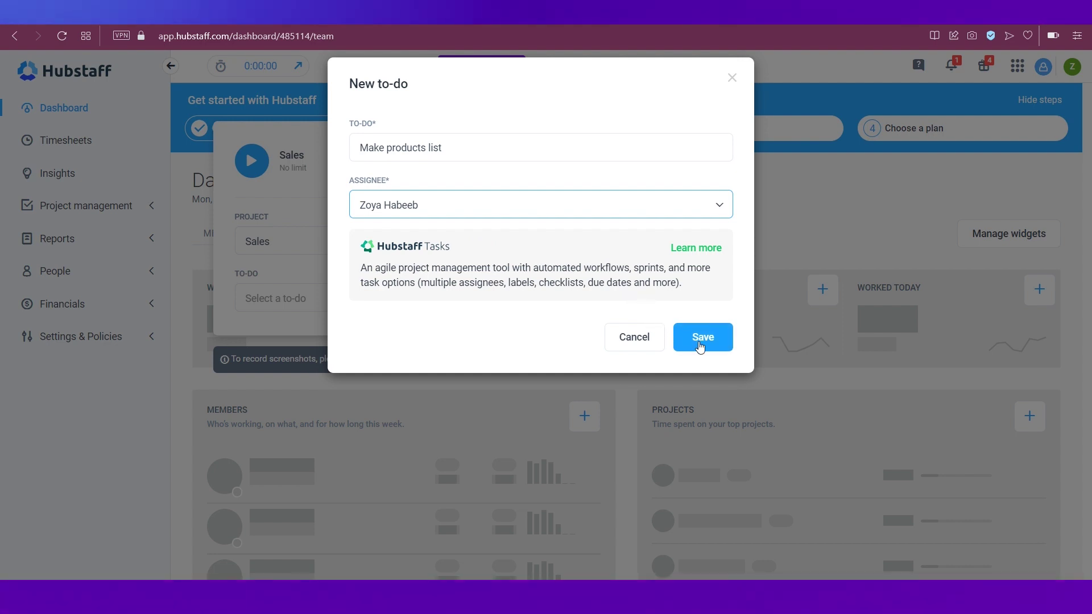
pyautogui.click(699, 342)
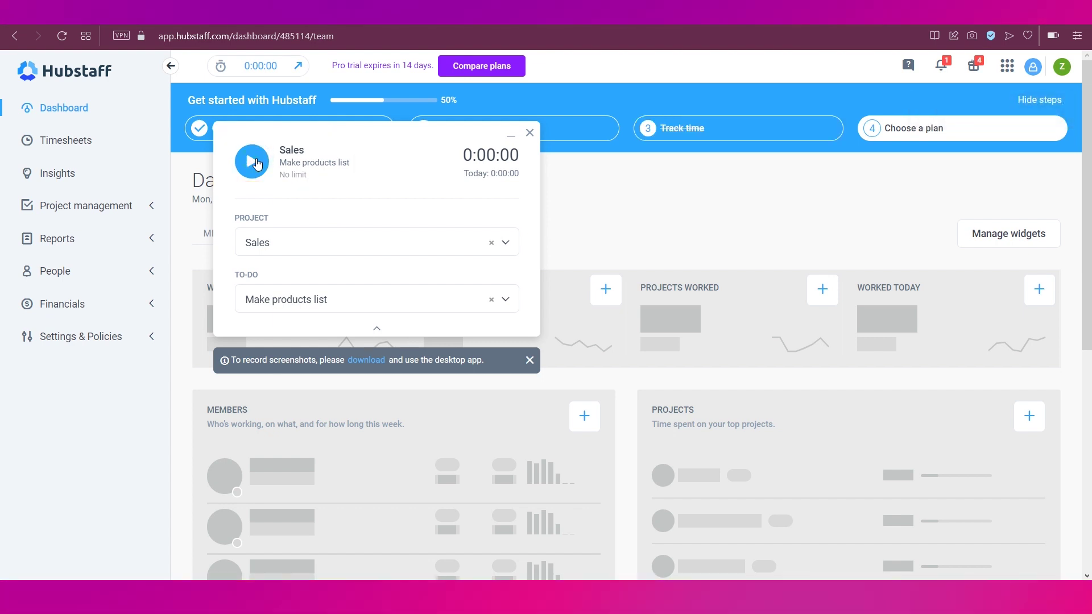
# Step: Run the timer about one minute on Make products list, then stop it
pyautogui.click(257, 164)
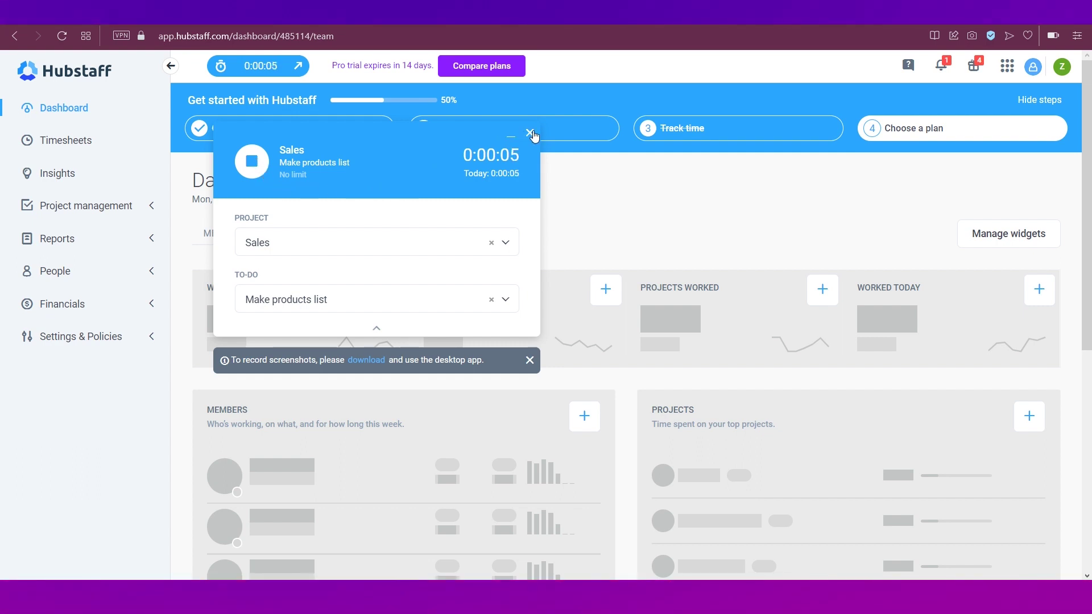
pyautogui.click(530, 134)
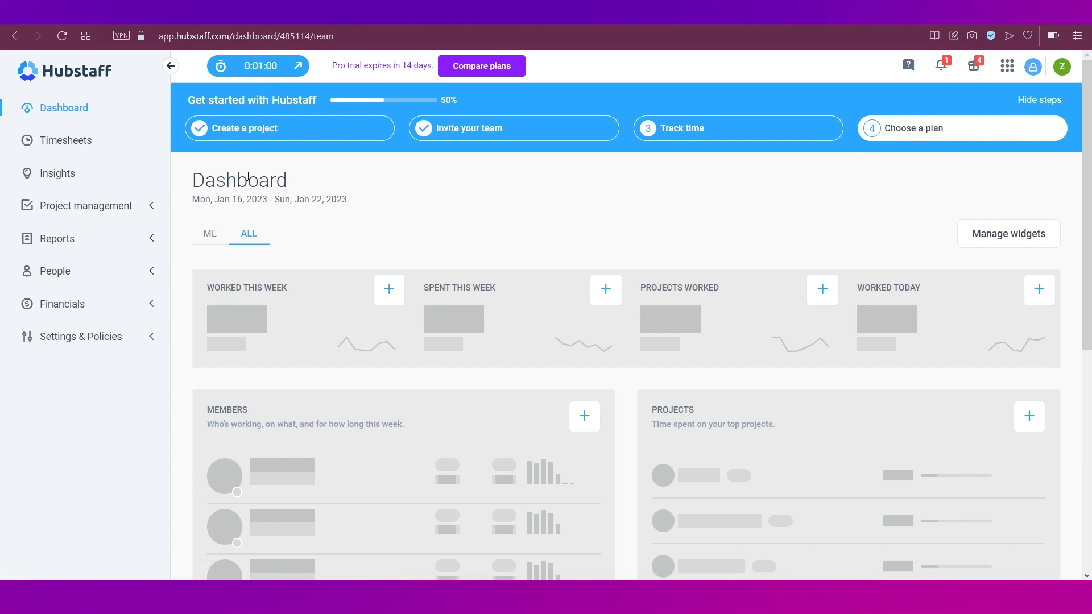
pyautogui.click(264, 67)
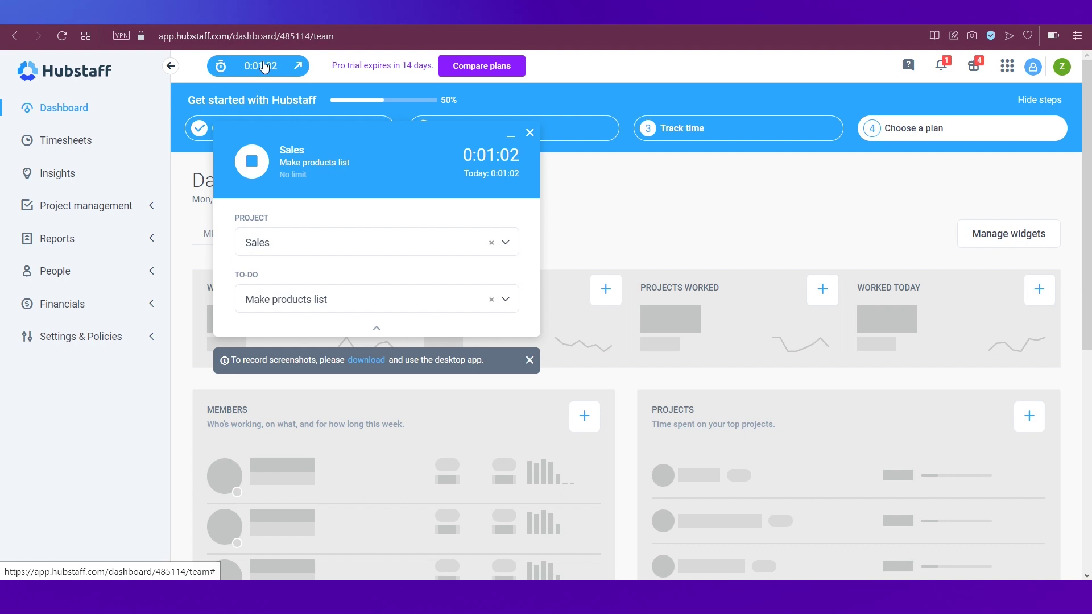
pyautogui.click(251, 165)
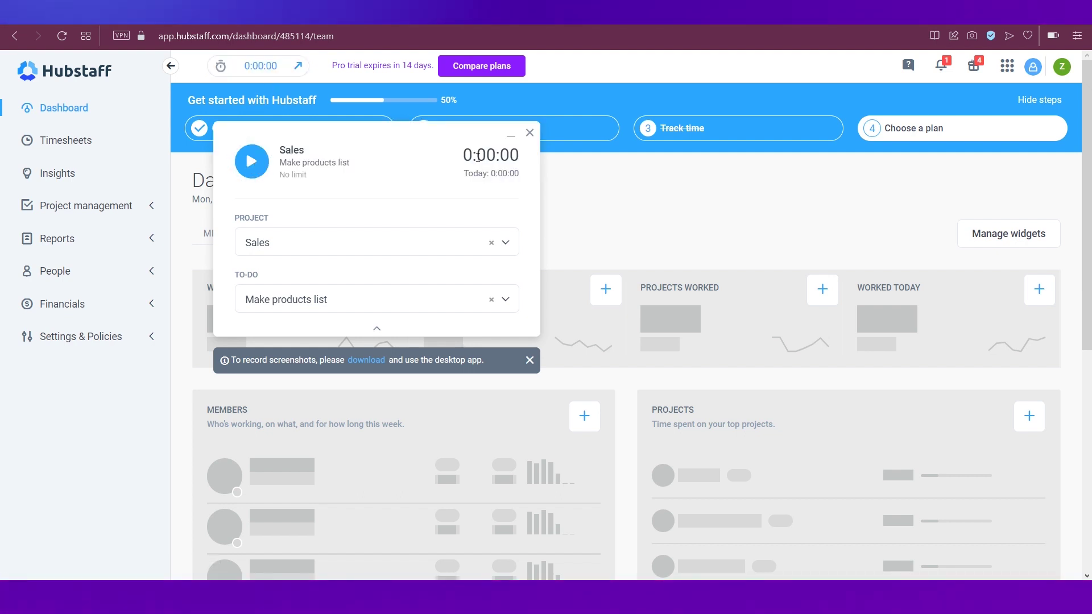
pyautogui.click(528, 133)
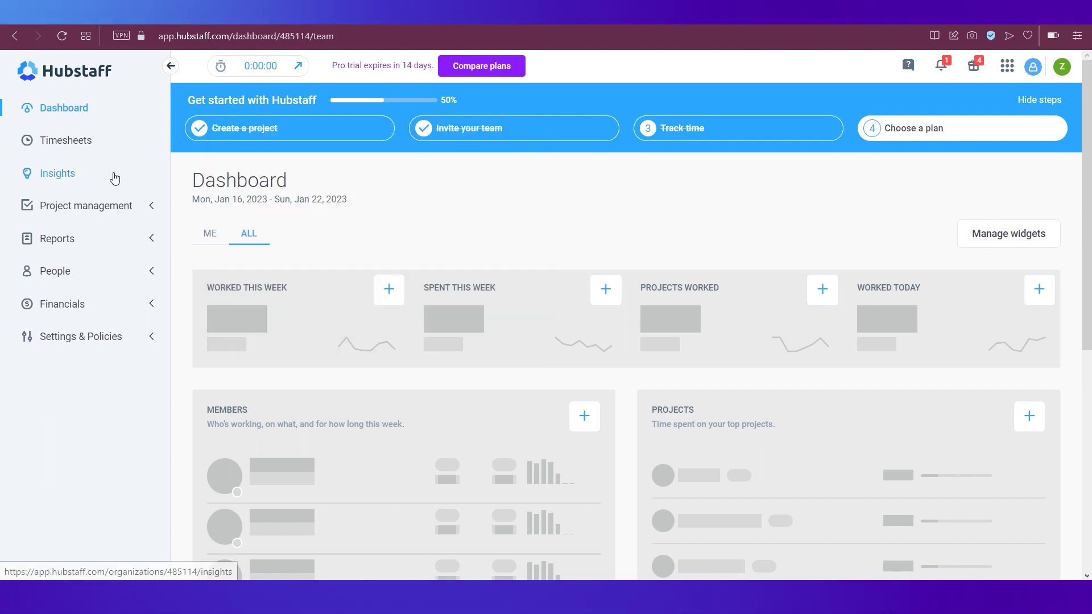
pyautogui.click(62, 138)
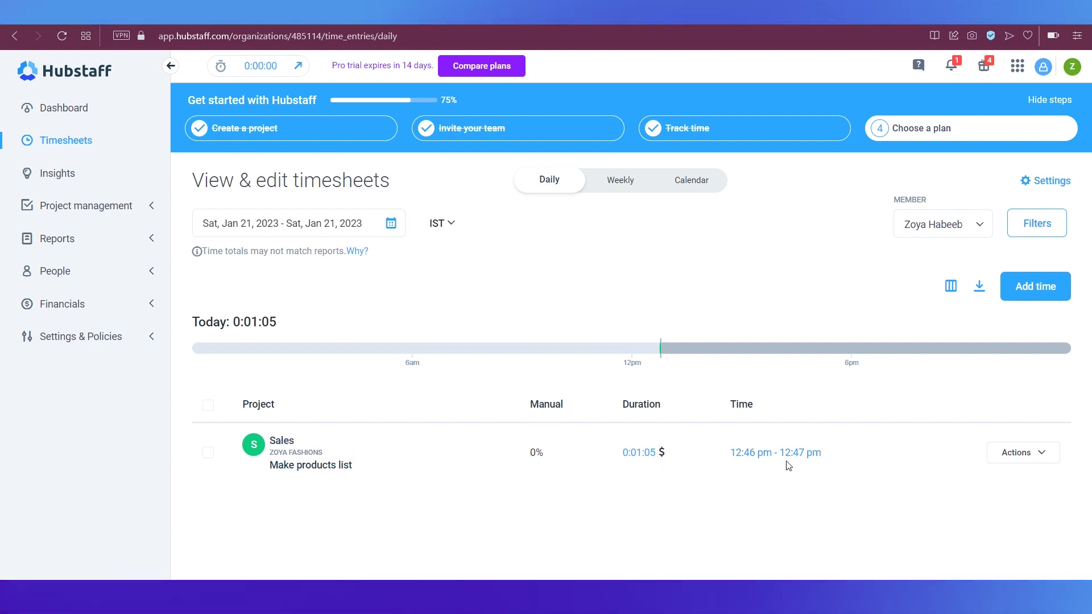
# Step: Look over the Sales entry's Actions options, then begin adding time manually
pyautogui.click(1008, 455)
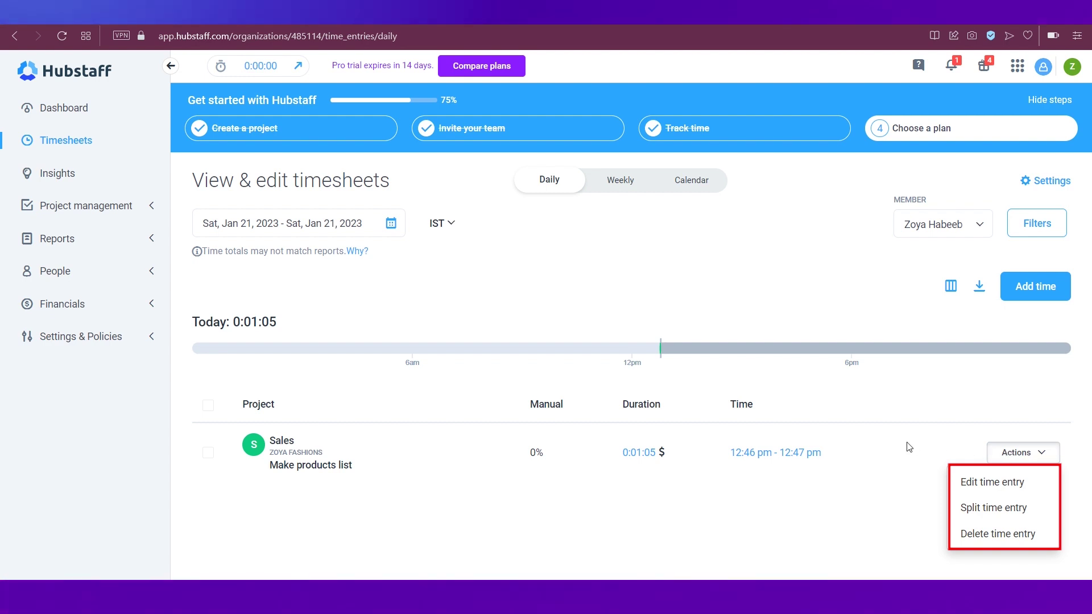
pyautogui.click(908, 447)
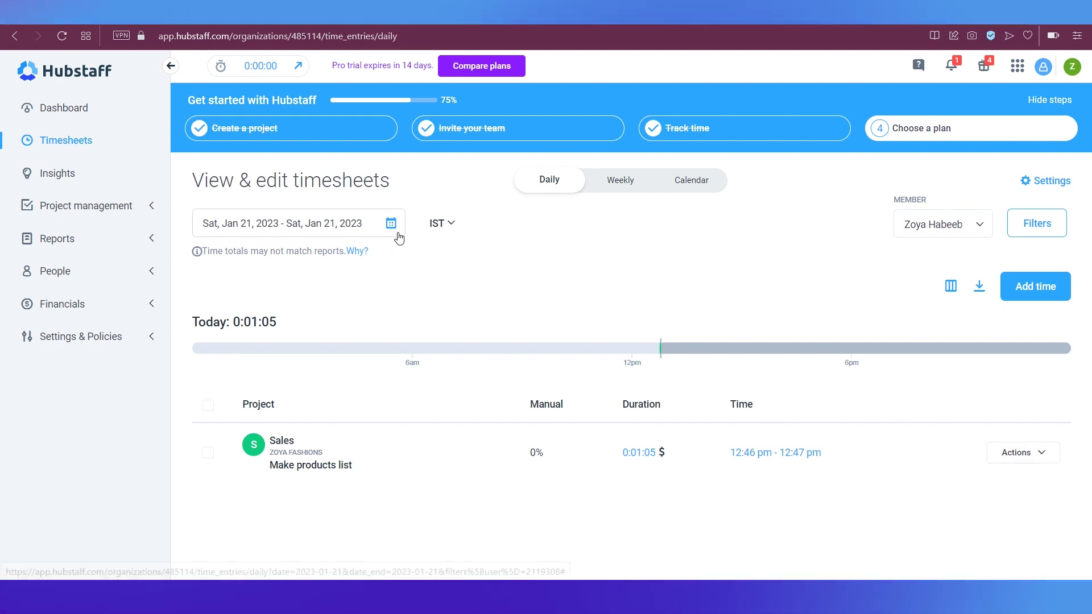
pyautogui.click(1027, 289)
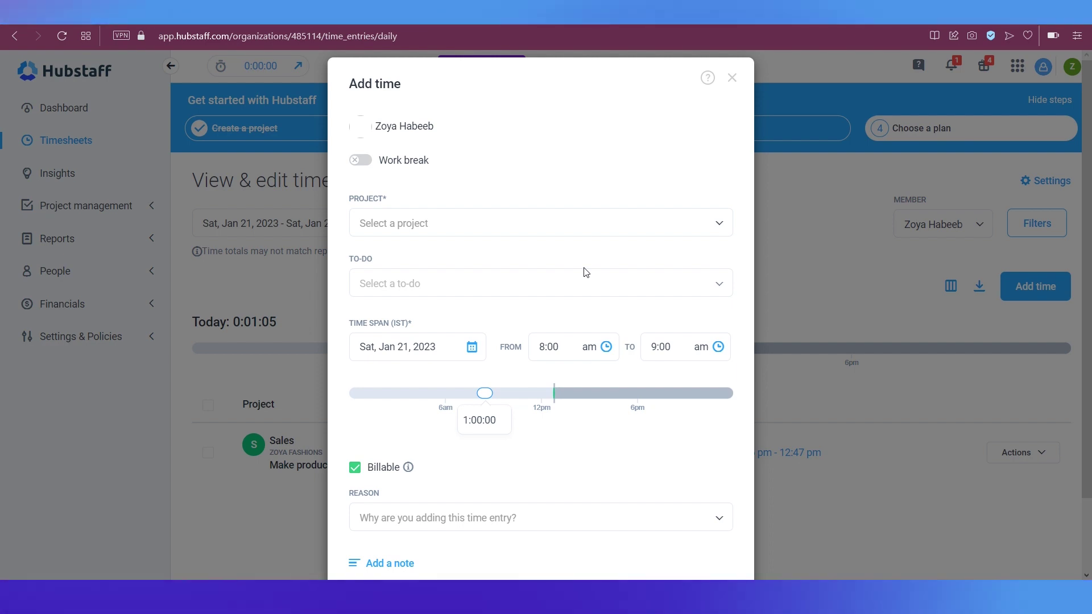
# Step: Save a 8:00–9:00 am Sales entry on Make products list, reason Forgot to start/stop timer
pyautogui.click(622, 222)
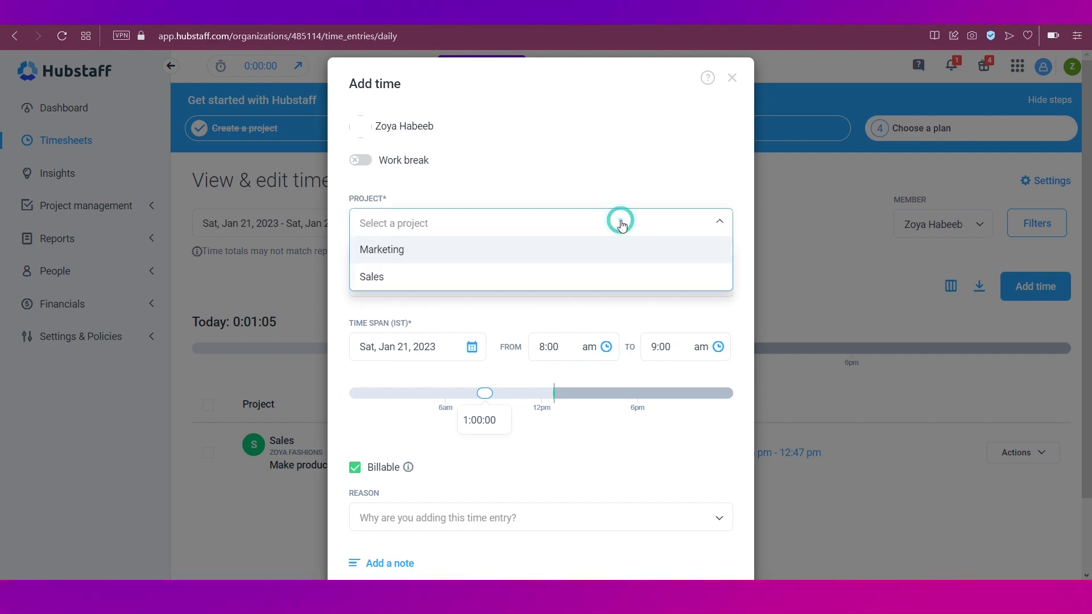
pyautogui.click(435, 285)
pyautogui.click(446, 285)
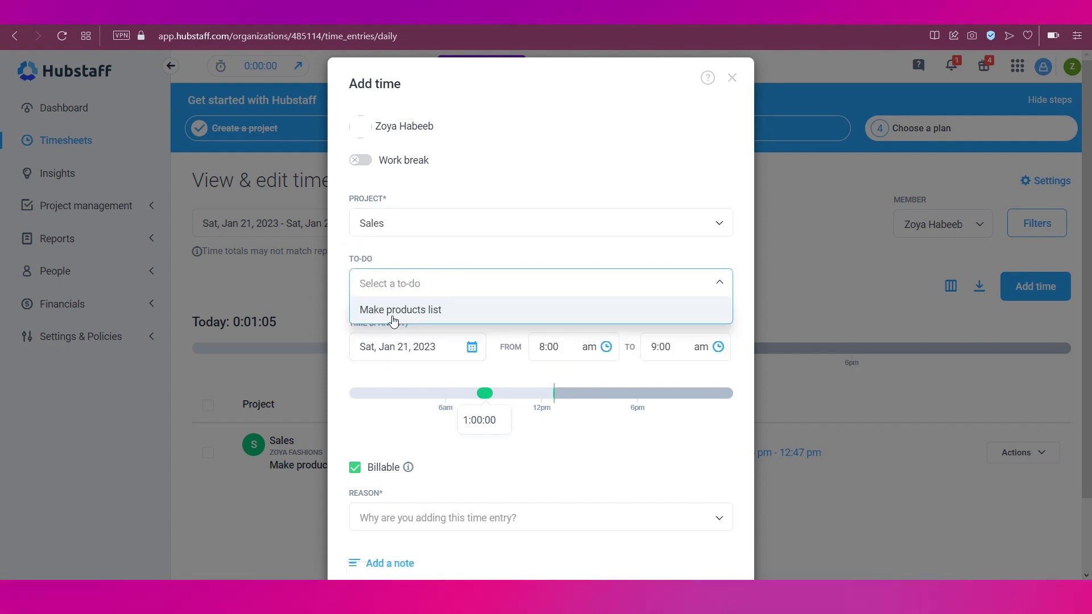
pyautogui.click(392, 314)
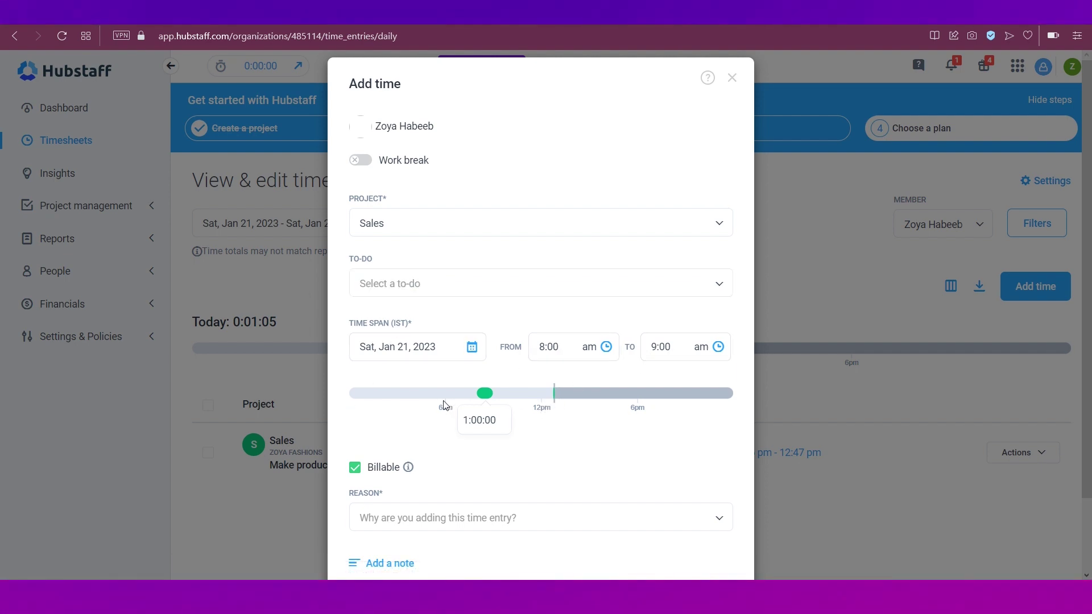
pyautogui.scroll(-2, 506, 406)
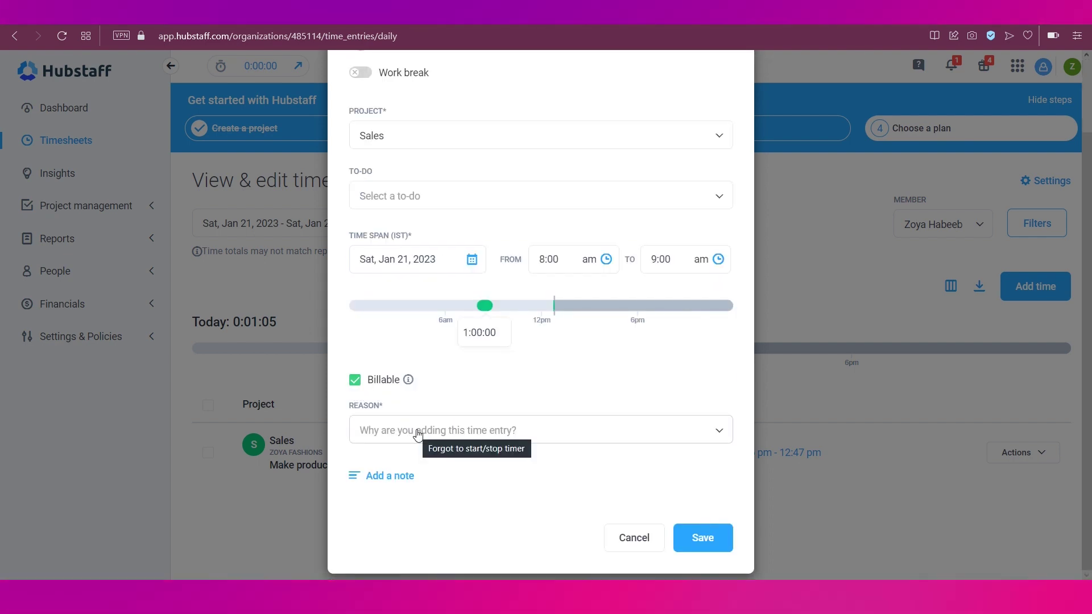
pyautogui.click(399, 431)
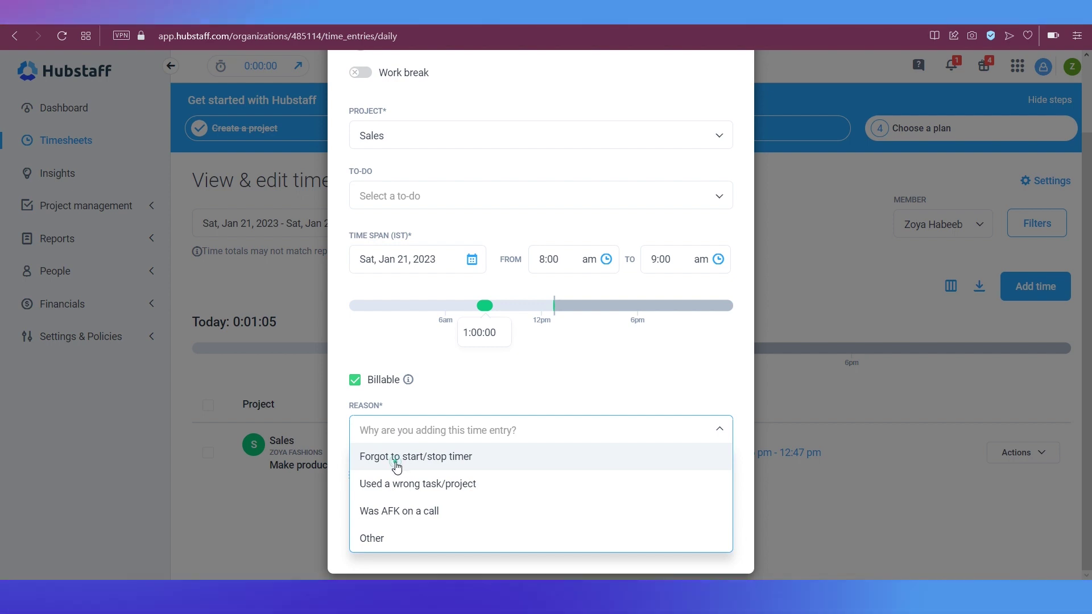
pyautogui.click(397, 466)
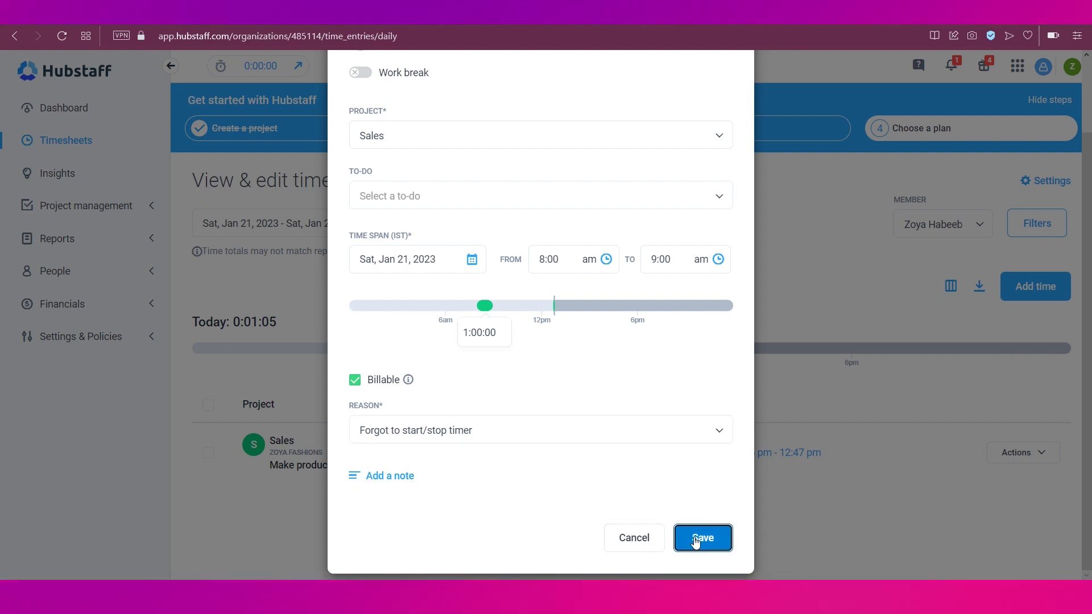
pyautogui.click(694, 538)
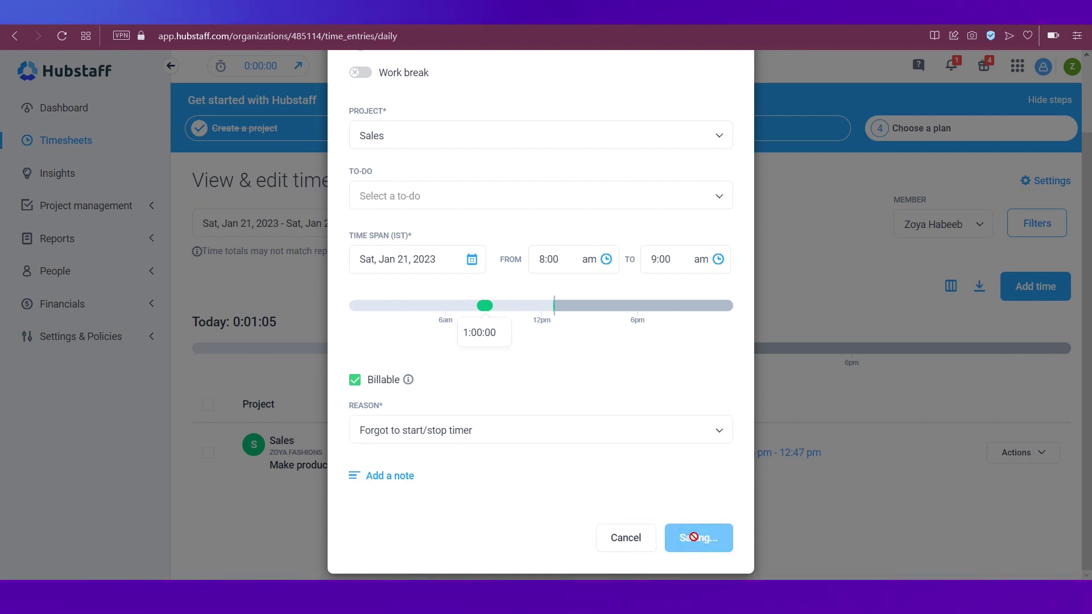
pyautogui.scroll(-1, 618, 526)
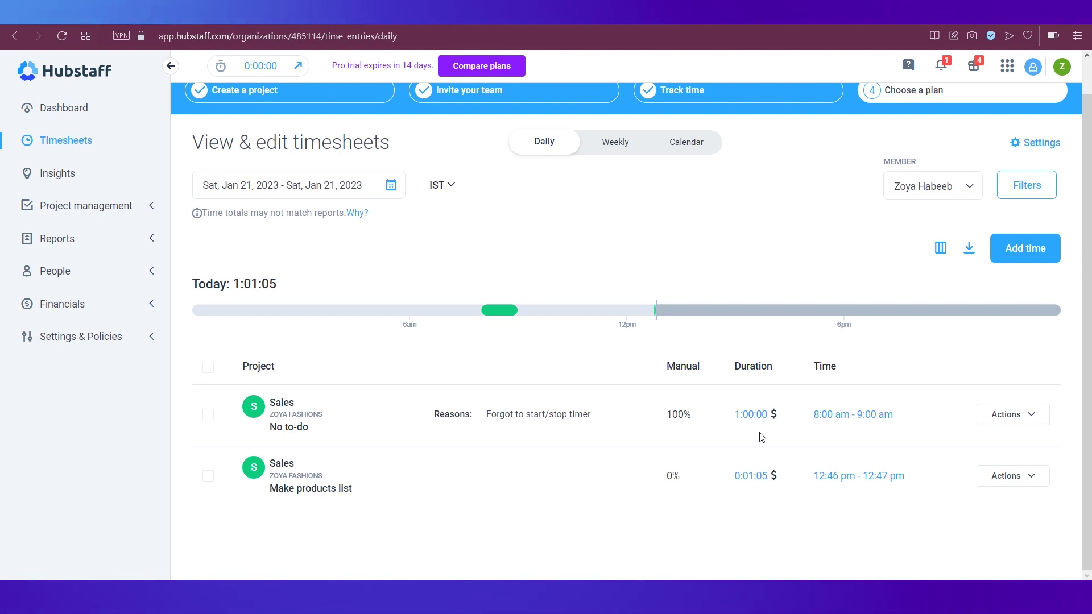
# Step: Scroll up the Jan 21 timesheet to check the 1:00:00 manual and 0:01:05 tracked Sales entries
pyautogui.scroll(1, 568, 409)
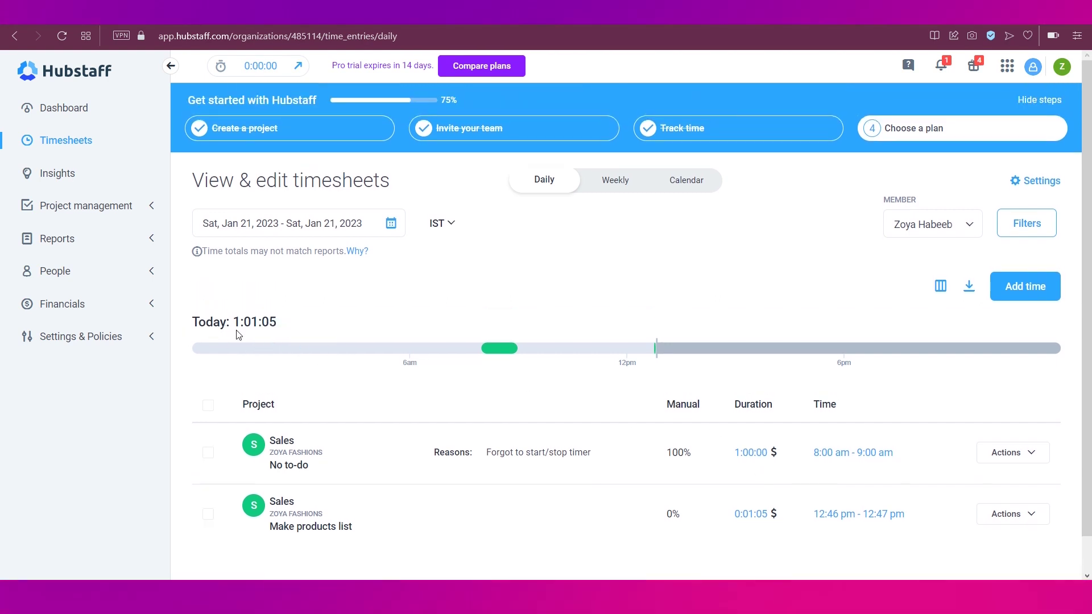